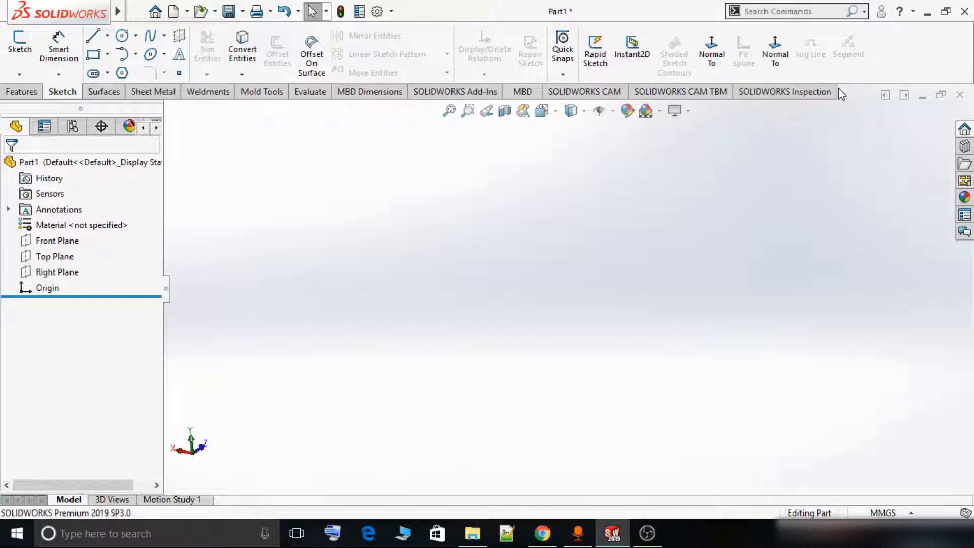
# - Start a sketch on the Front Plane and draw a corner rectangle about 61 by 66 mm beside the origin
pyautogui.click(57, 240)
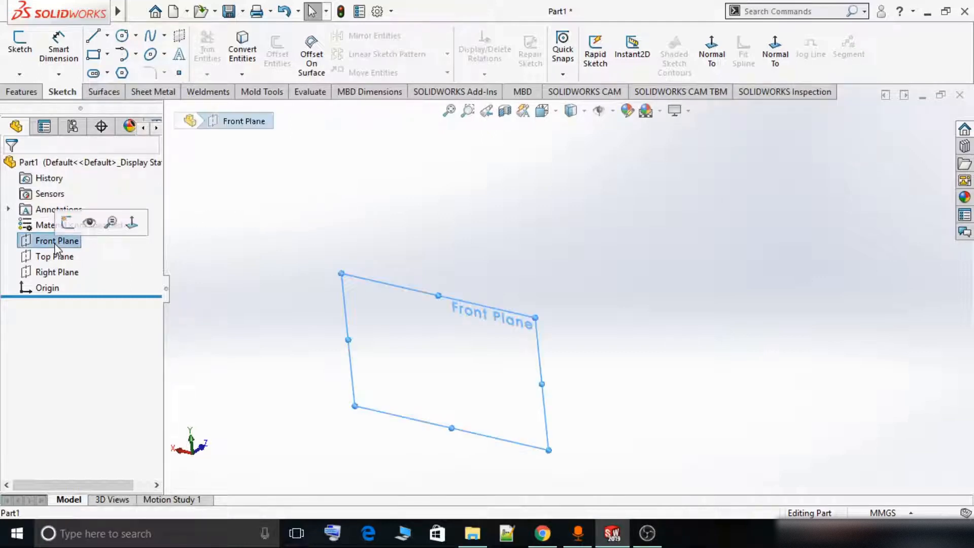
pyautogui.click(70, 223)
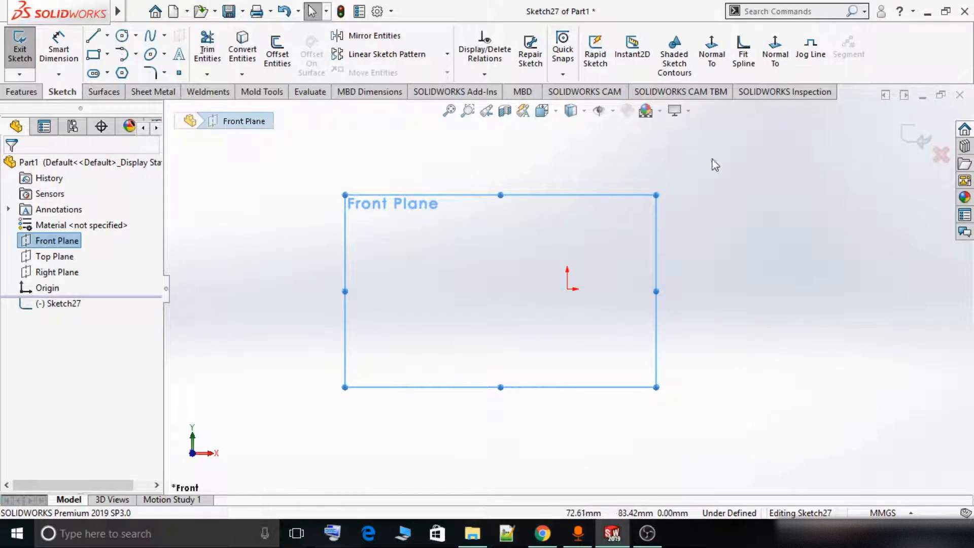
pyautogui.click(93, 54)
pyautogui.click(384, 255)
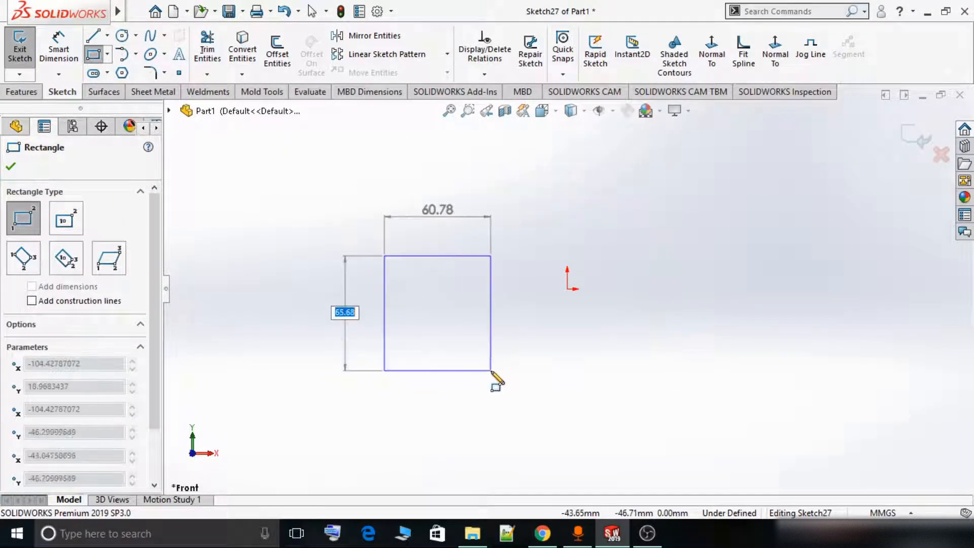
pyautogui.click(490, 369)
# - Sketch a circle about 72 mm in diameter on the opposite side of the origin from the rectangle
pyautogui.click(121, 35)
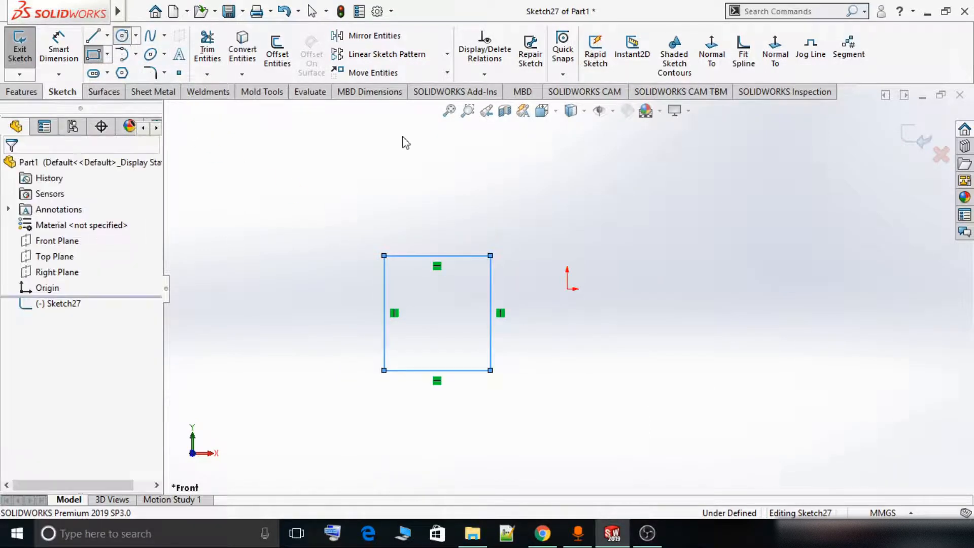
pyautogui.click(726, 304)
pyautogui.click(733, 243)
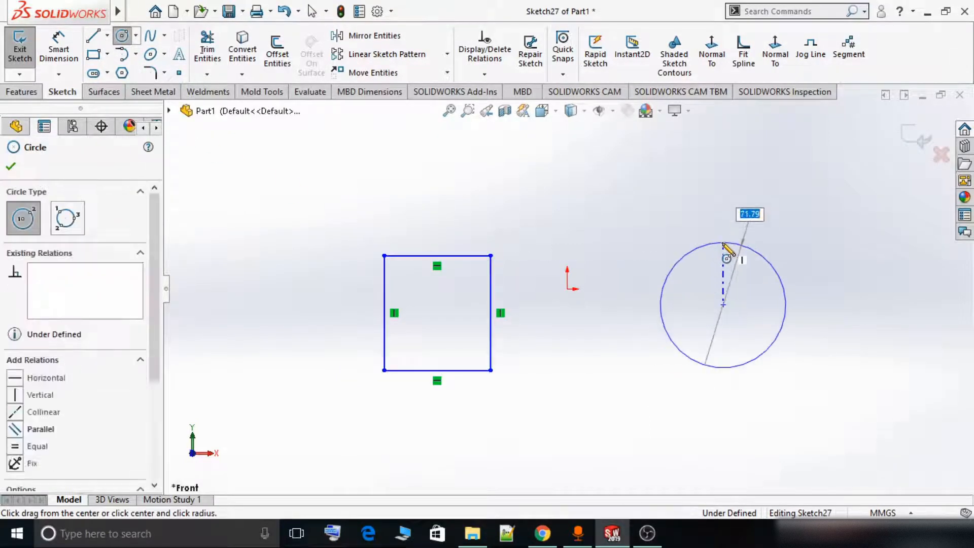
# - Sketch a six-sided polygon above the origin with an inscribed circle about 81 mm in diameter
pyautogui.click(122, 73)
pyautogui.scroll(-2, 644, 285)
pyautogui.scroll(6, 643, 285)
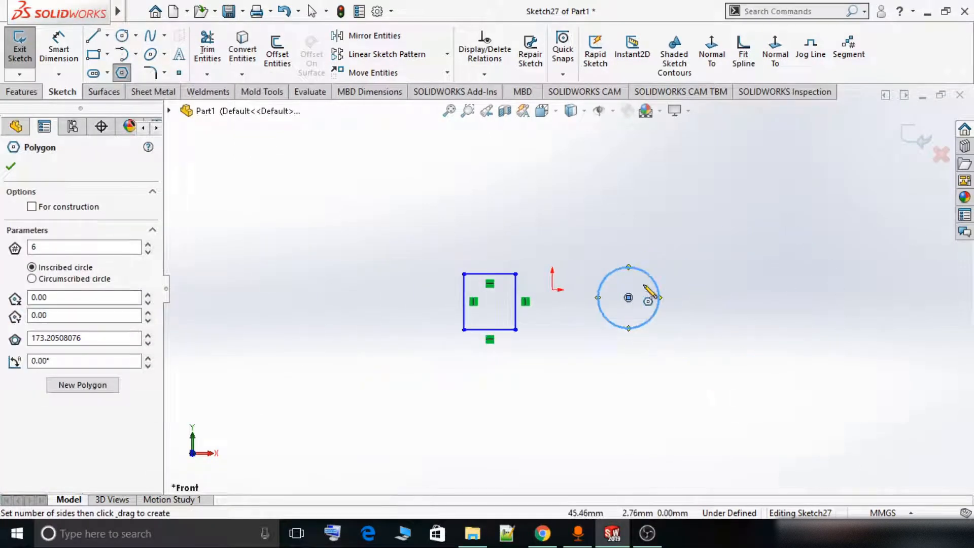
pyautogui.click(554, 210)
pyautogui.click(565, 173)
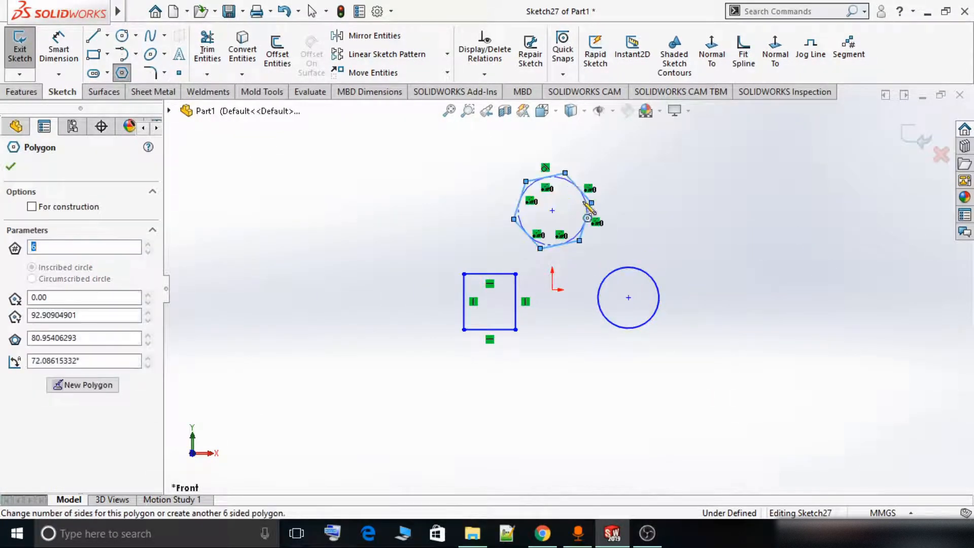
pyautogui.rightClick(651, 224)
pyautogui.click(684, 235)
# - Turn on Shaded Sketch Contours for the closed sketch profiles
pyautogui.scroll(4, 554, 243)
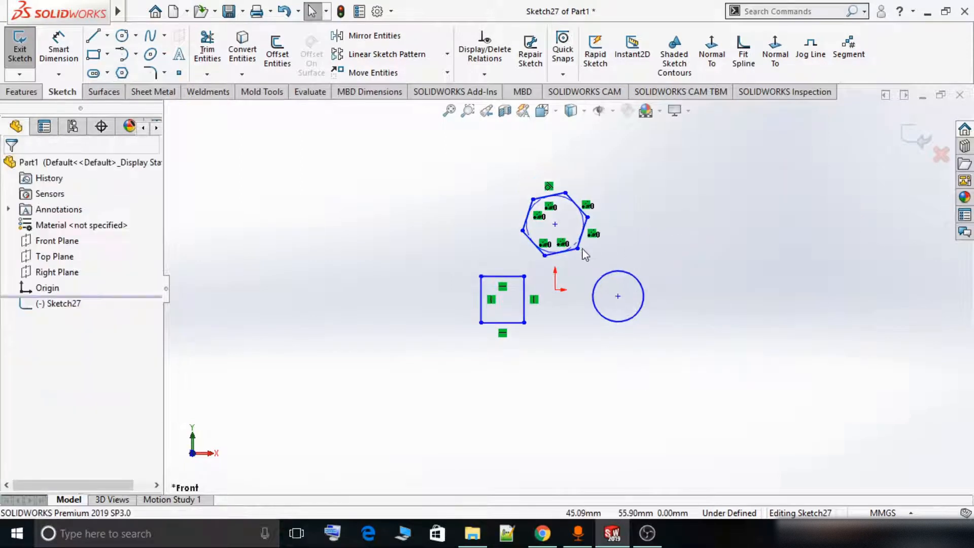
pyautogui.scroll(-3, 553, 243)
pyautogui.scroll(-2, 609, 426)
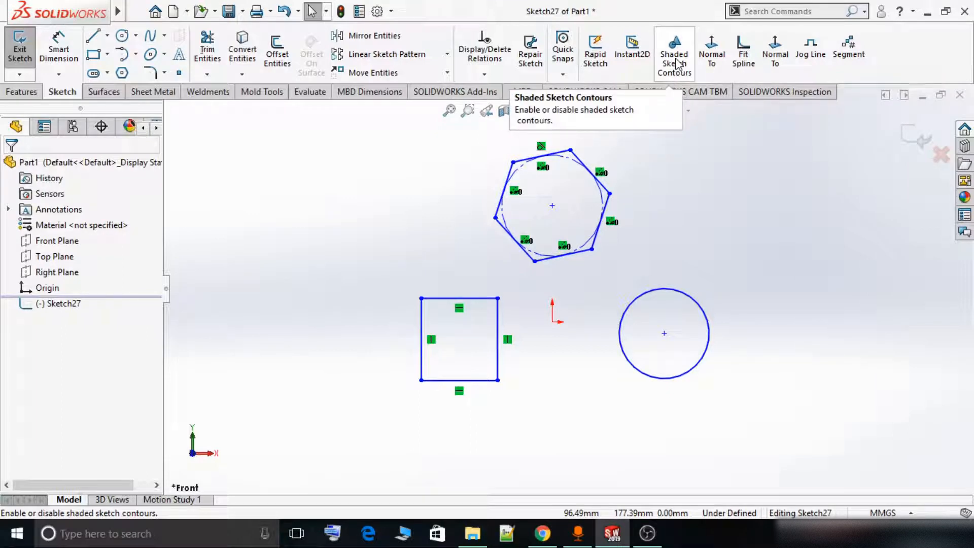
pyautogui.click(675, 61)
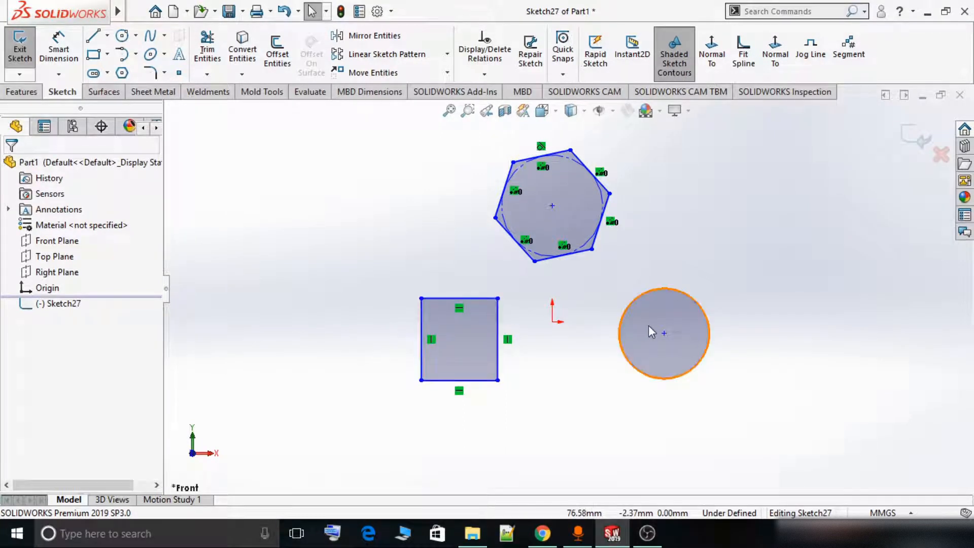
# - Sketch a four-line chain beside the other shapes, with a first line about 118 mm long, ending just short of its start point
pyautogui.click(92, 36)
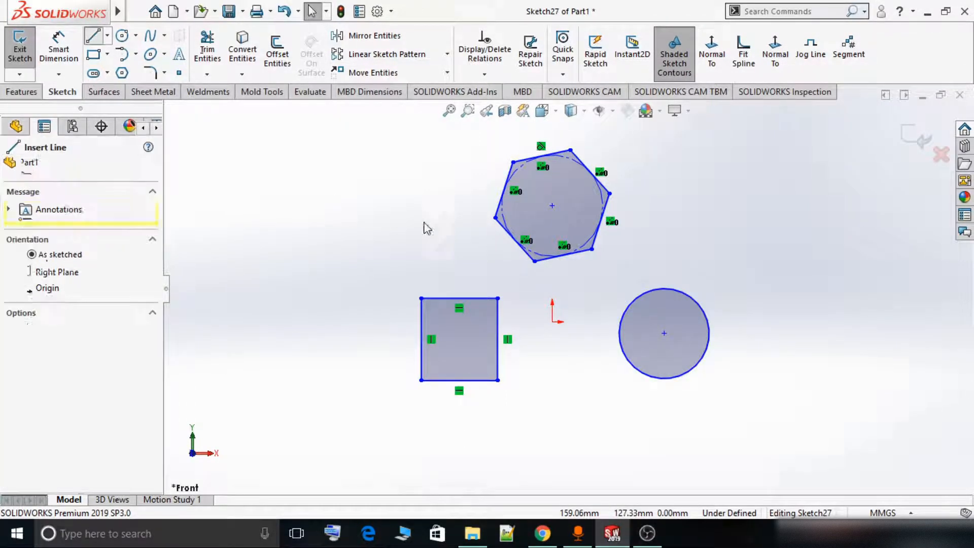
pyautogui.scroll(3, 520, 243)
pyautogui.click(242, 230)
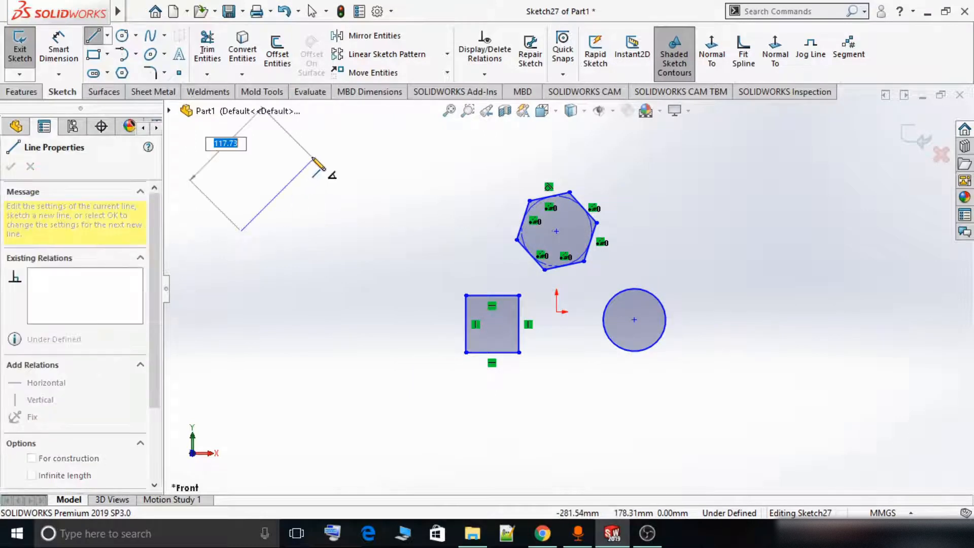
pyautogui.click(312, 158)
pyautogui.click(398, 194)
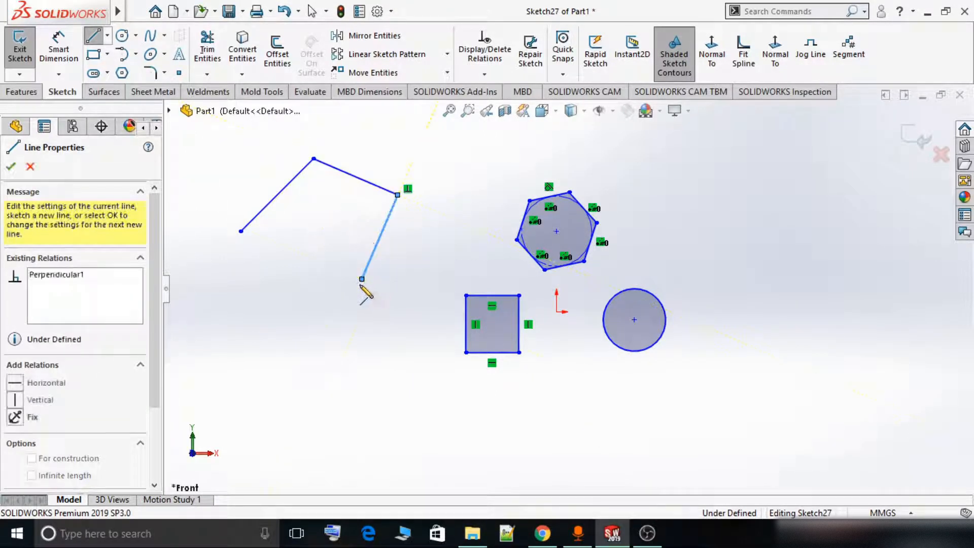
pyautogui.click(362, 279)
pyautogui.rightClick(330, 263)
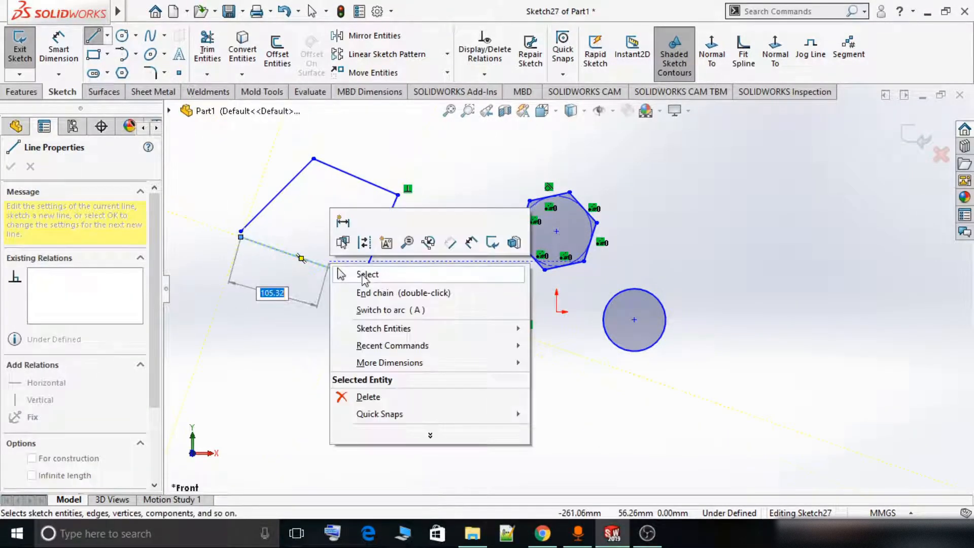
pyautogui.click(363, 274)
# - Close the gap in the four-line chain with a short vertical line between its two open endpoints
pyautogui.scroll(-5, 436, 254)
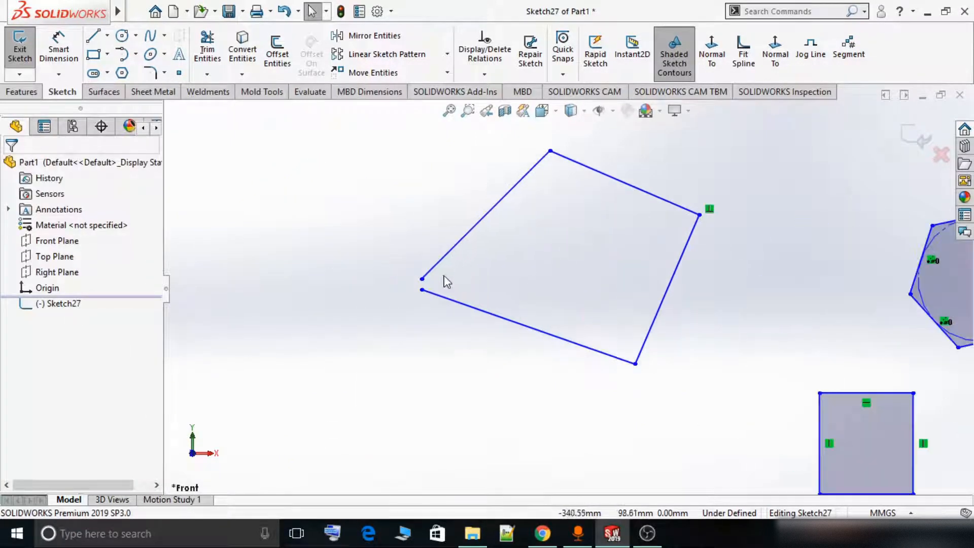
pyautogui.scroll(-3, 437, 285)
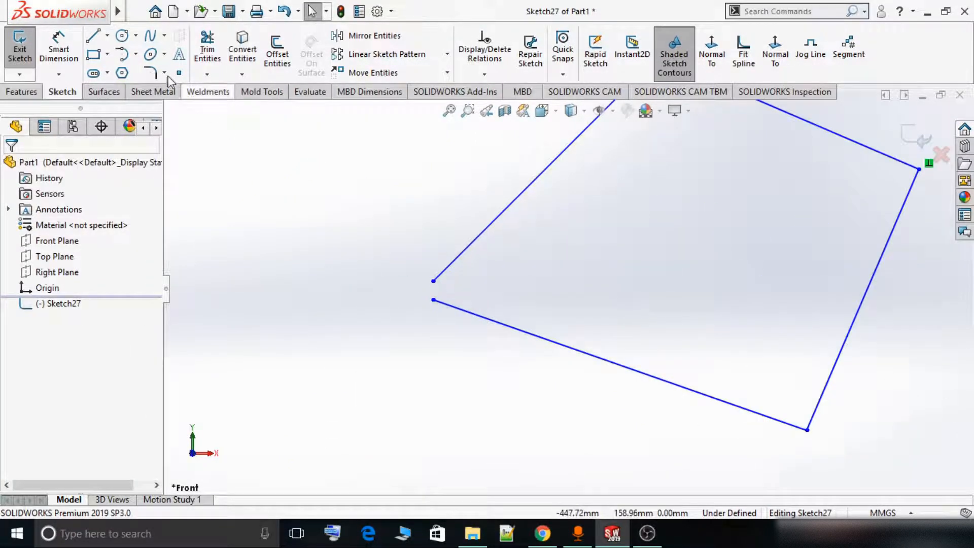
pyautogui.click(92, 36)
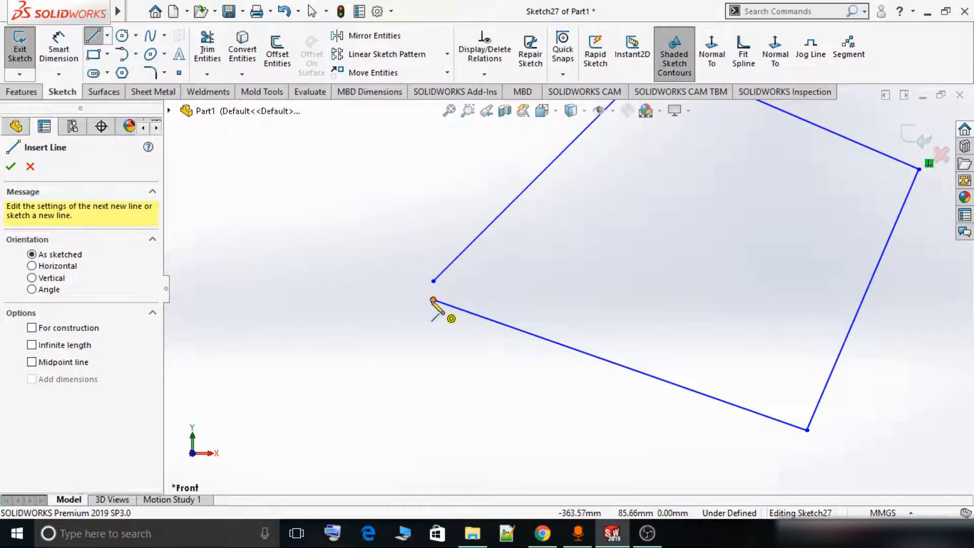
pyautogui.click(433, 300)
pyautogui.click(433, 281)
pyautogui.rightClick(339, 292)
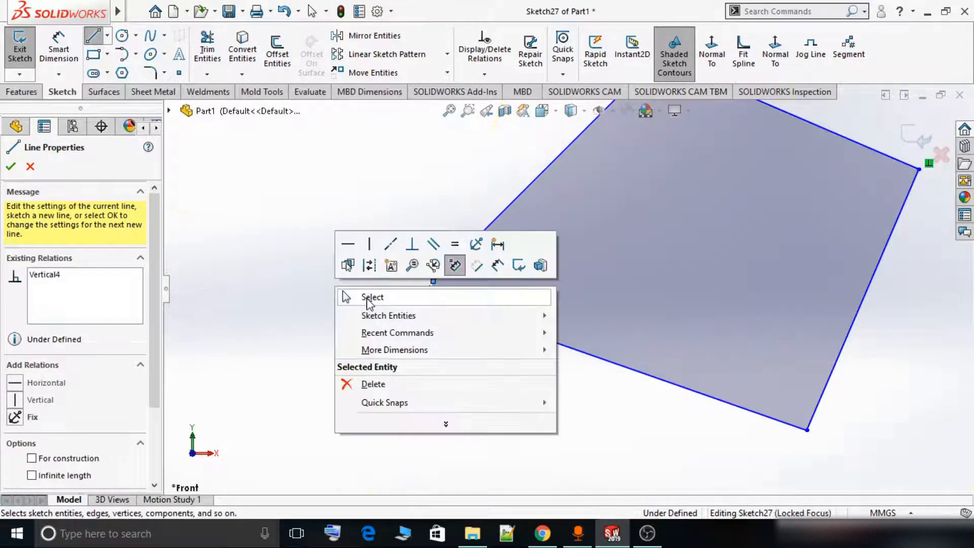
pyautogui.click(370, 296)
pyautogui.scroll(-3, 365, 303)
pyautogui.scroll(6, 364, 303)
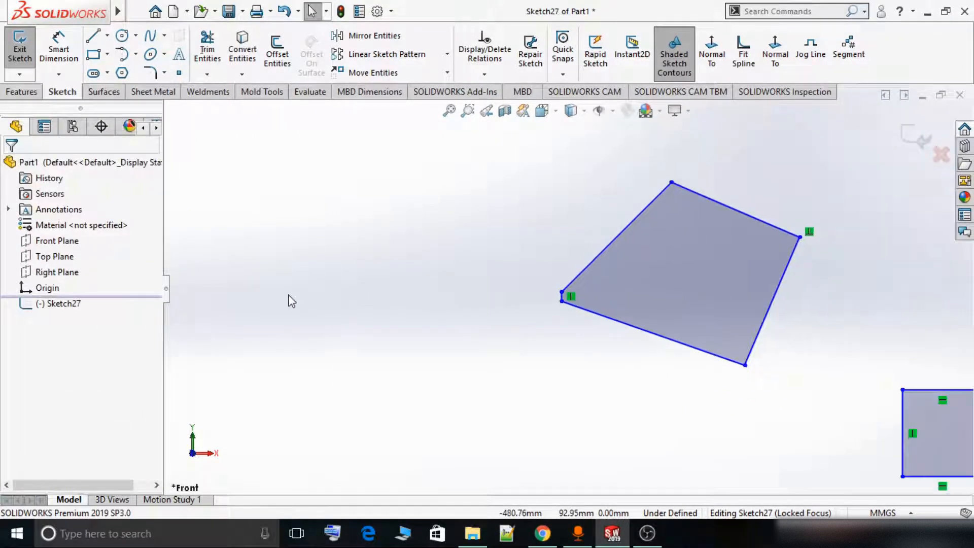
# - Start the Segment sketch tool and reselect it from the complete list of sketch tools
pyautogui.scroll(-5, 696, 312)
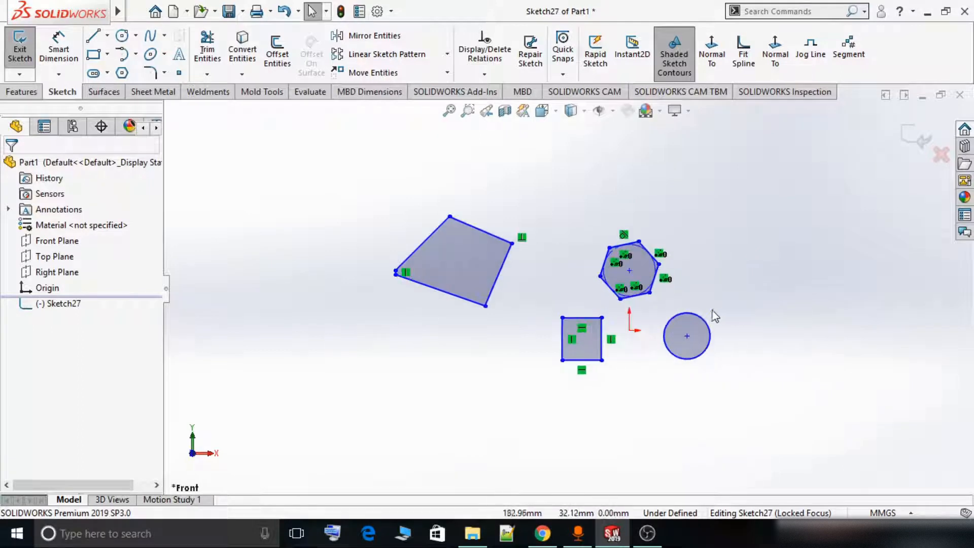
pyautogui.scroll(-1, 783, 274)
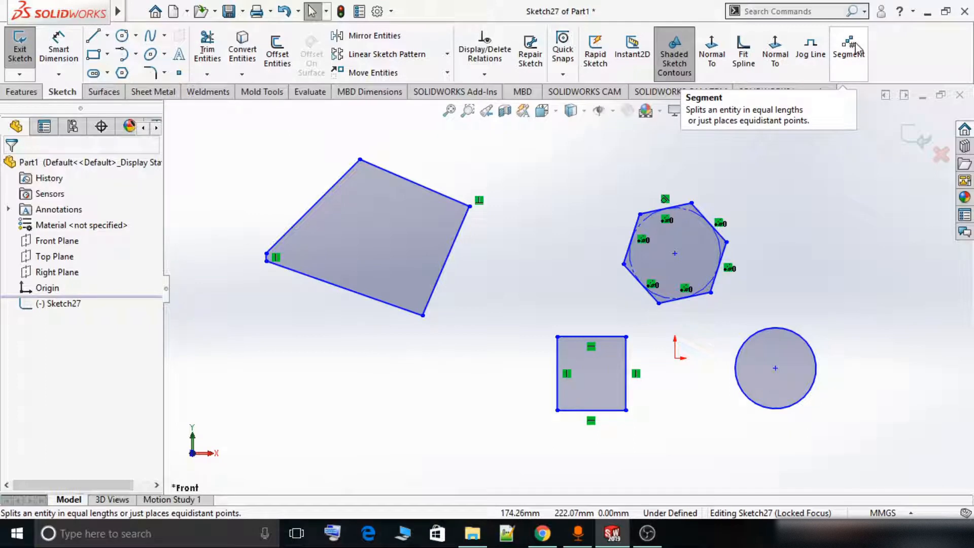
pyautogui.click(856, 69)
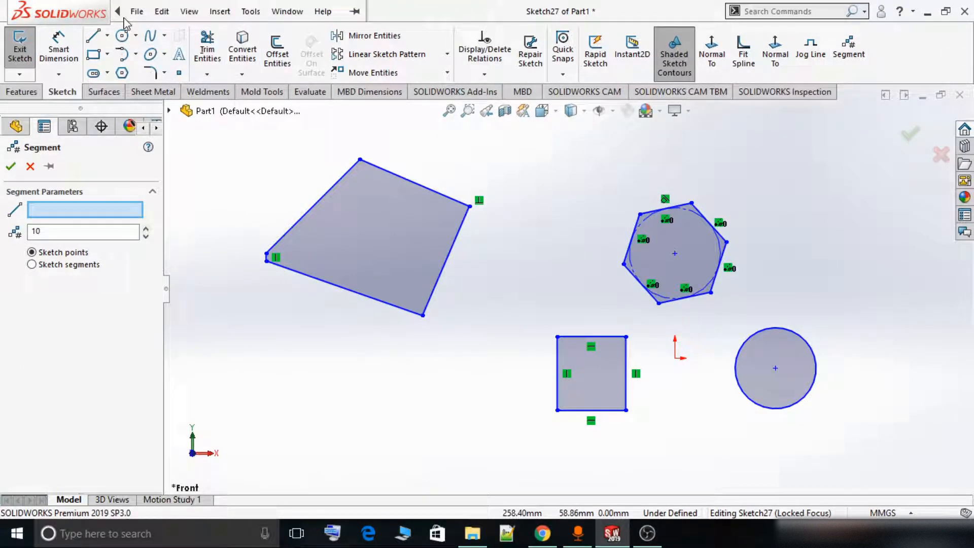
pyautogui.click(250, 11)
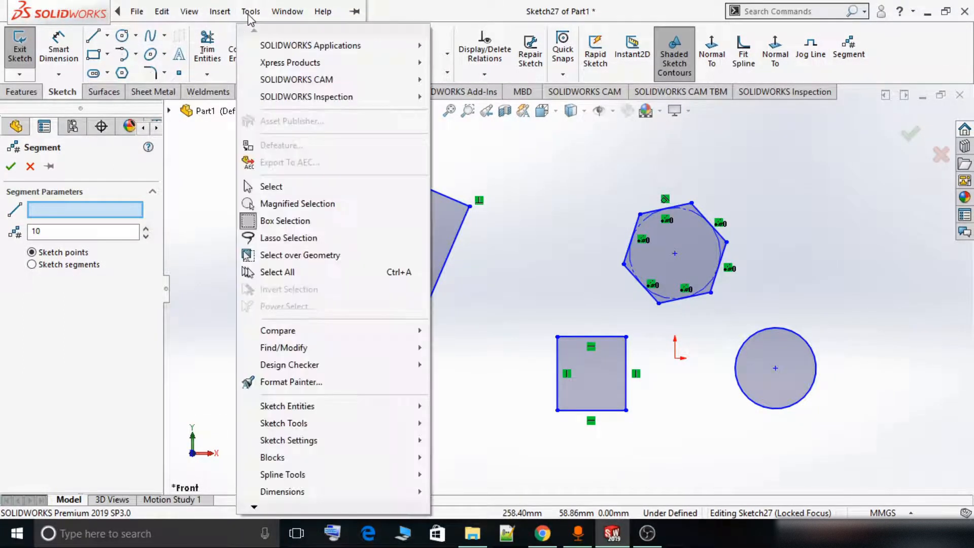
pyautogui.moveTo(336, 423)
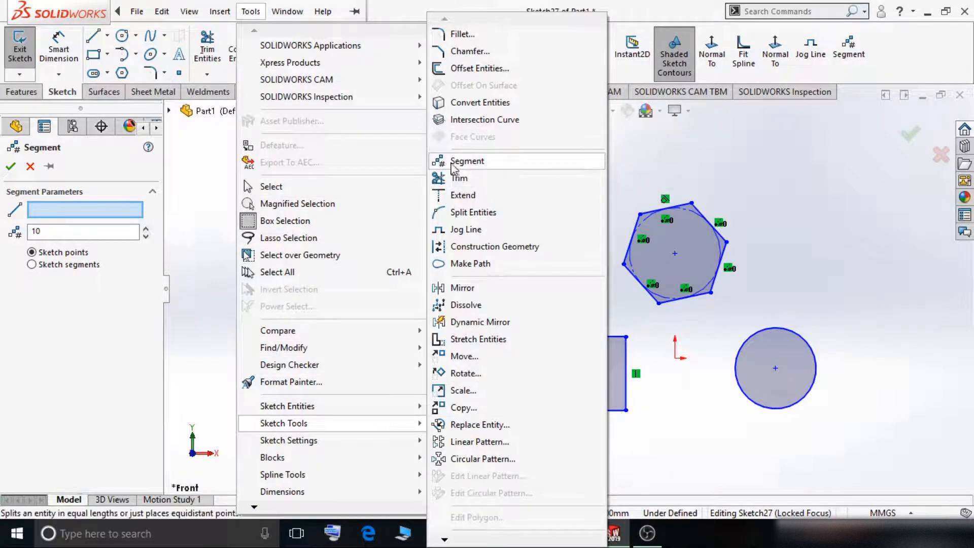
pyautogui.click(452, 161)
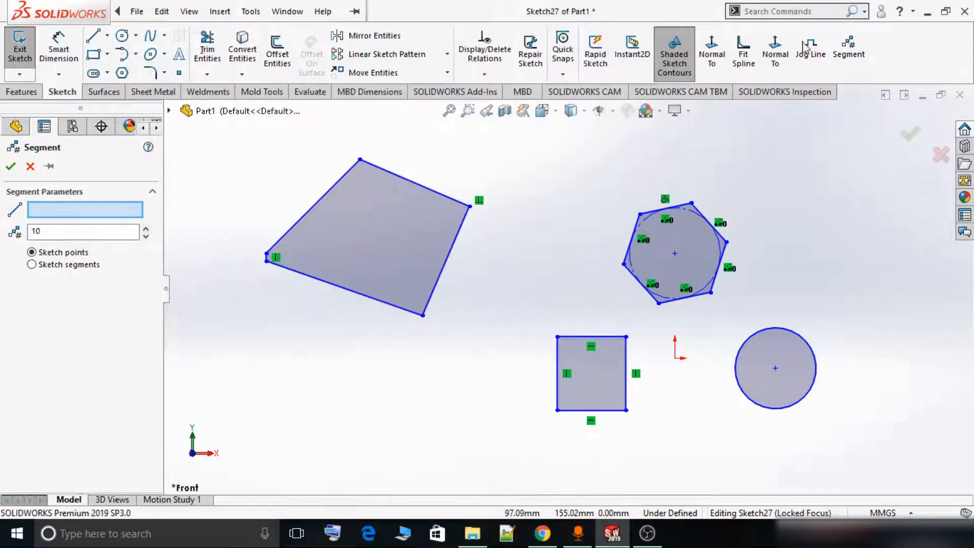
# - Search the commands for "seg" to locate the Segment tool
pyautogui.click(806, 10)
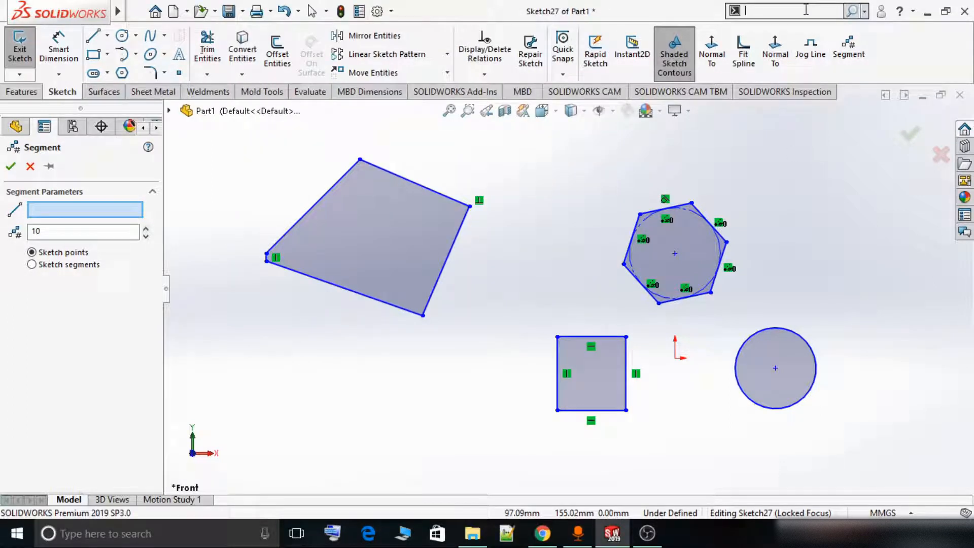
pyautogui.write('seg')
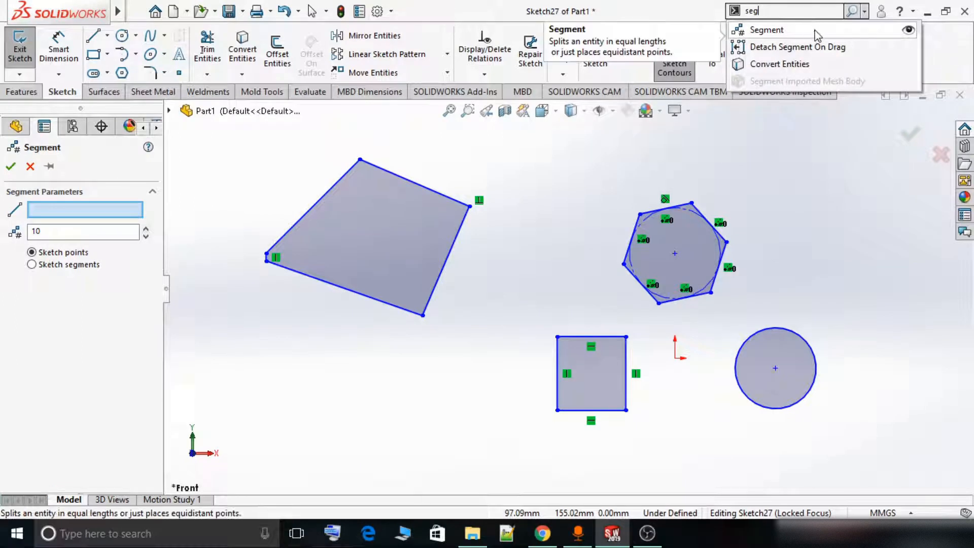
pyautogui.click(938, 66)
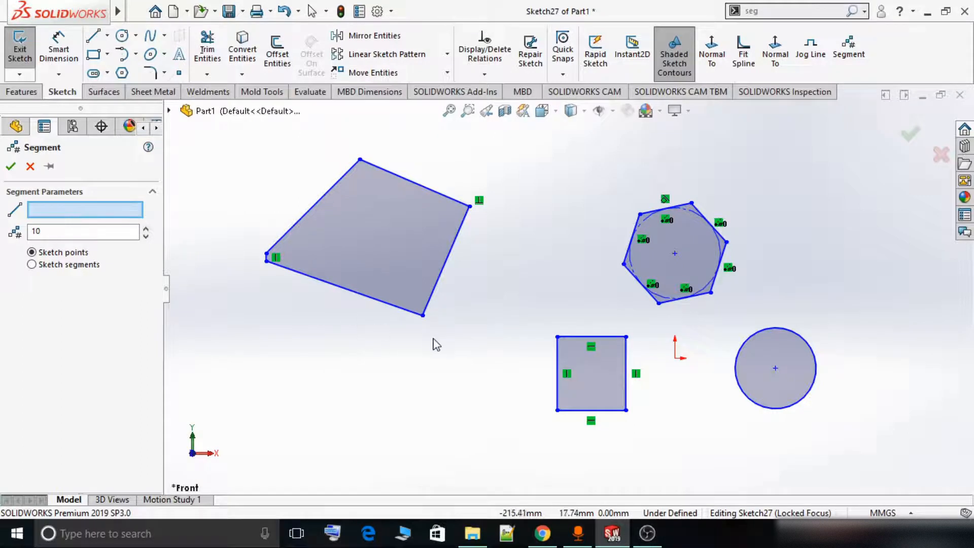
# - Place 5 equidistant sketch points on the closed line profile's 118 mm slanted edge with the Segment tool
pyautogui.click(327, 196)
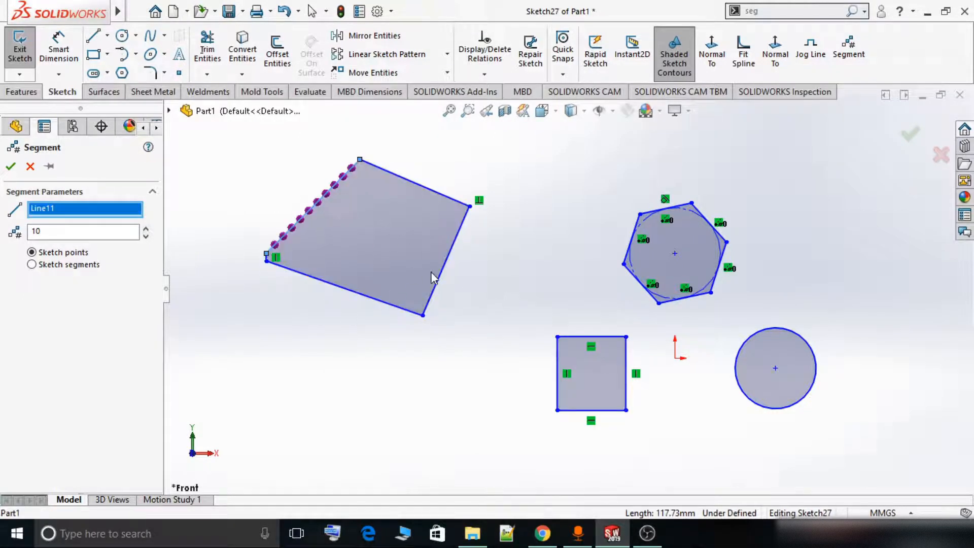
pyautogui.doubleClick(34, 231)
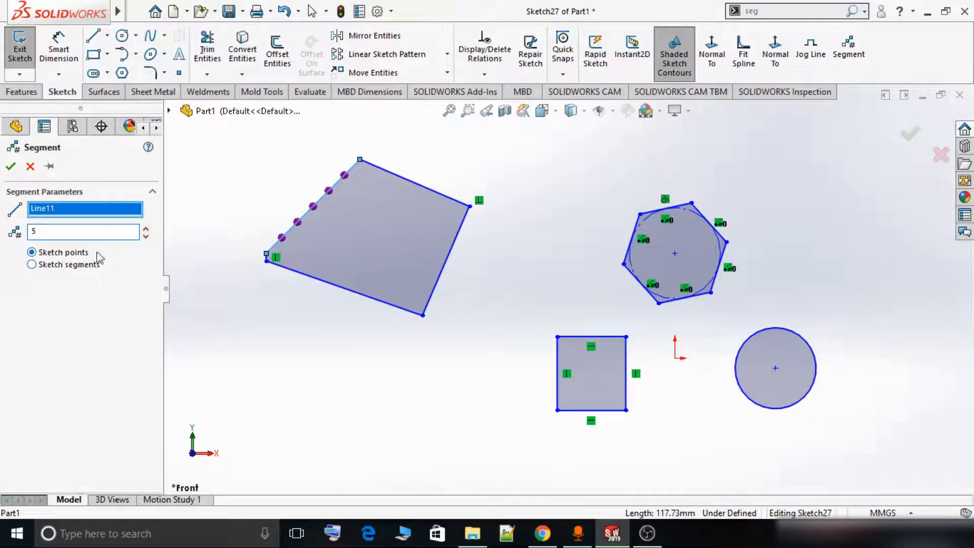
pyautogui.click(10, 166)
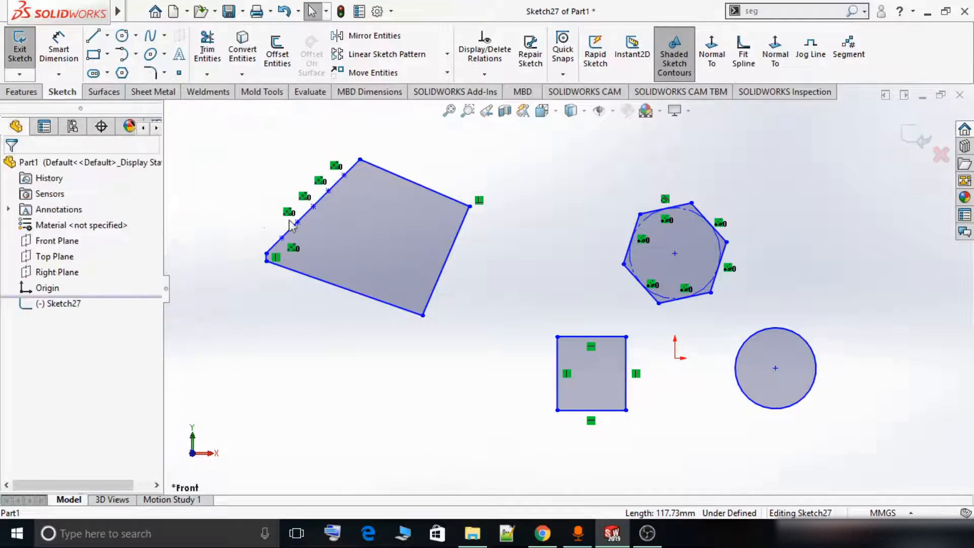
# - Examine the individual segment points along the slanted edge and their existing relations
pyautogui.scroll(3, 352, 227)
pyautogui.scroll(-2, 450, 245)
pyautogui.scroll(-5, 449, 245)
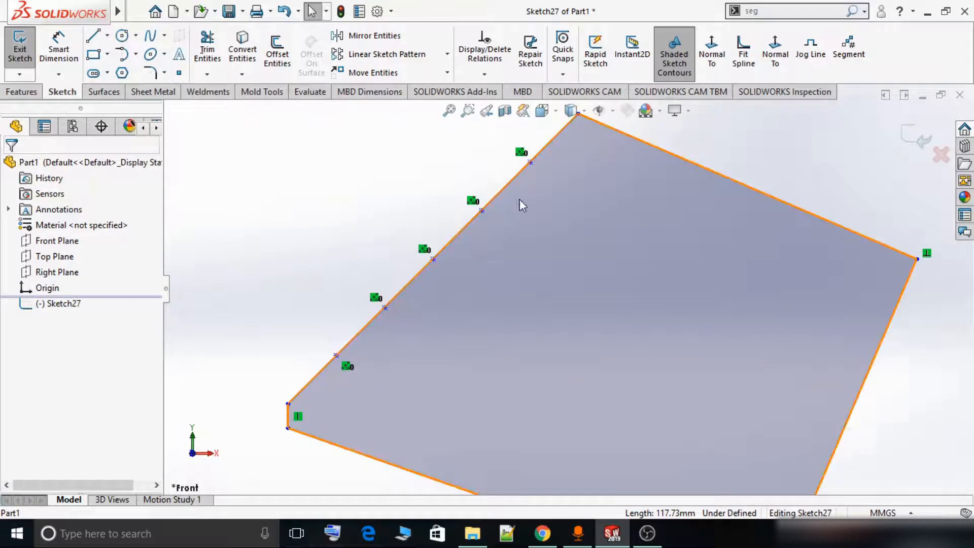
pyautogui.click(481, 210)
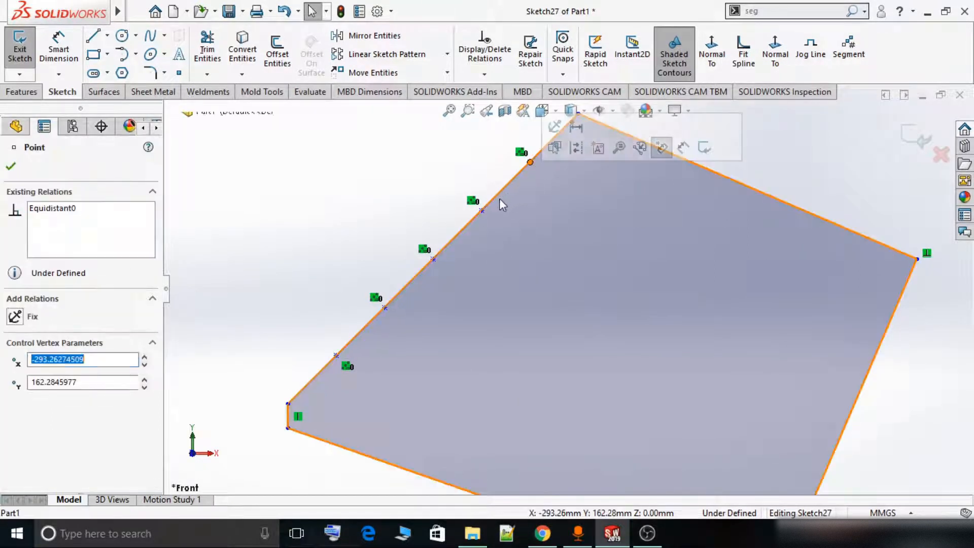
pyautogui.click(434, 258)
pyautogui.click(384, 307)
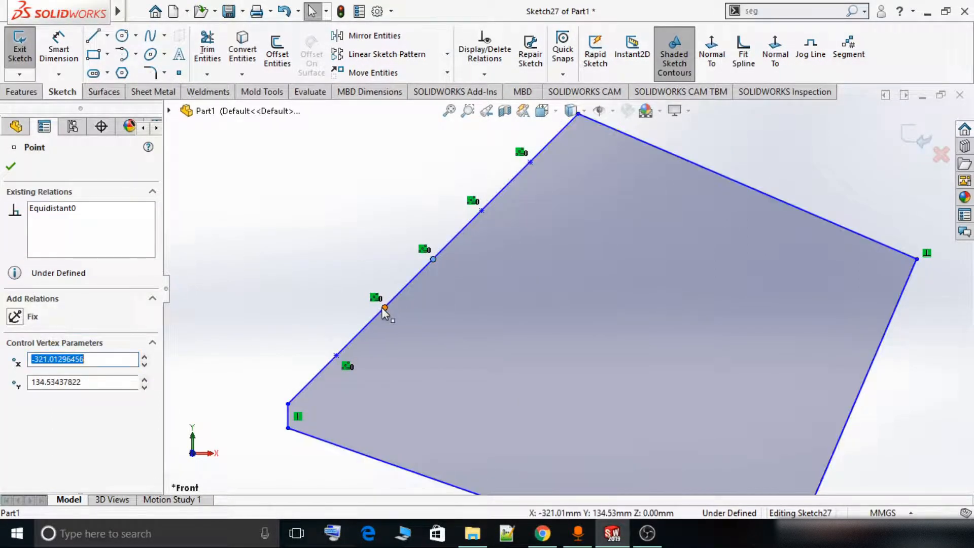
pyautogui.click(336, 355)
pyautogui.click(289, 307)
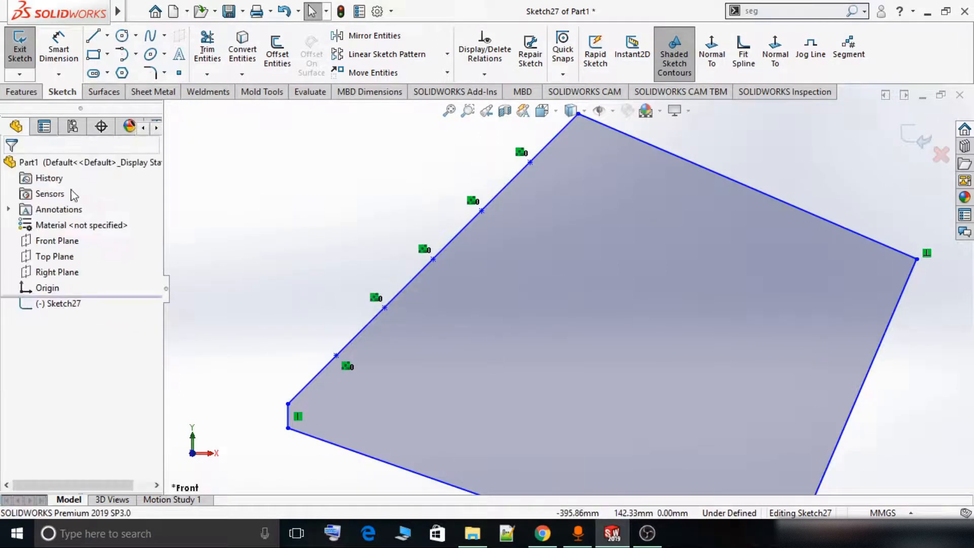
# - Split the closed line profile's upper-right edge into 4 equal sketch segments with the Segment tool
pyautogui.scroll(-1, 307, 215)
pyautogui.scroll(8, 307, 215)
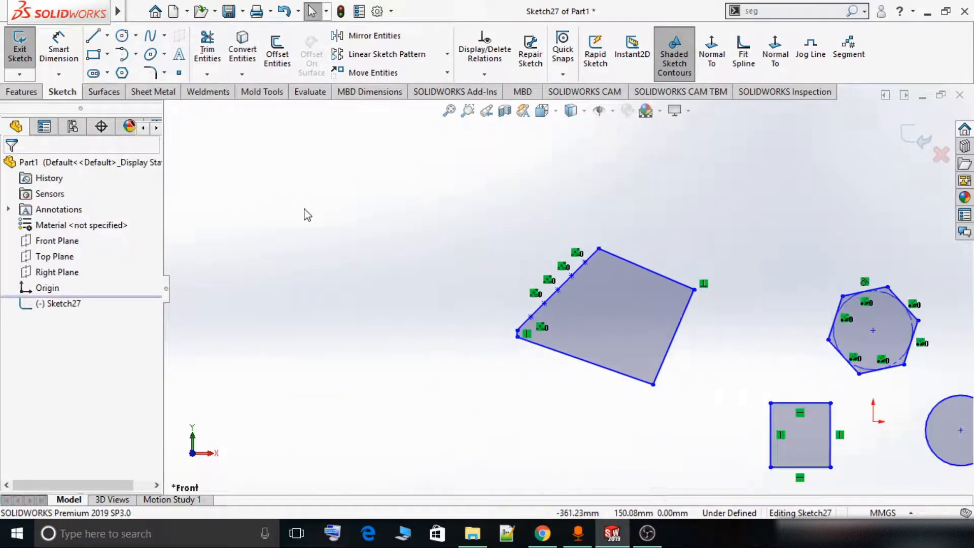
pyautogui.scroll(-4, 643, 328)
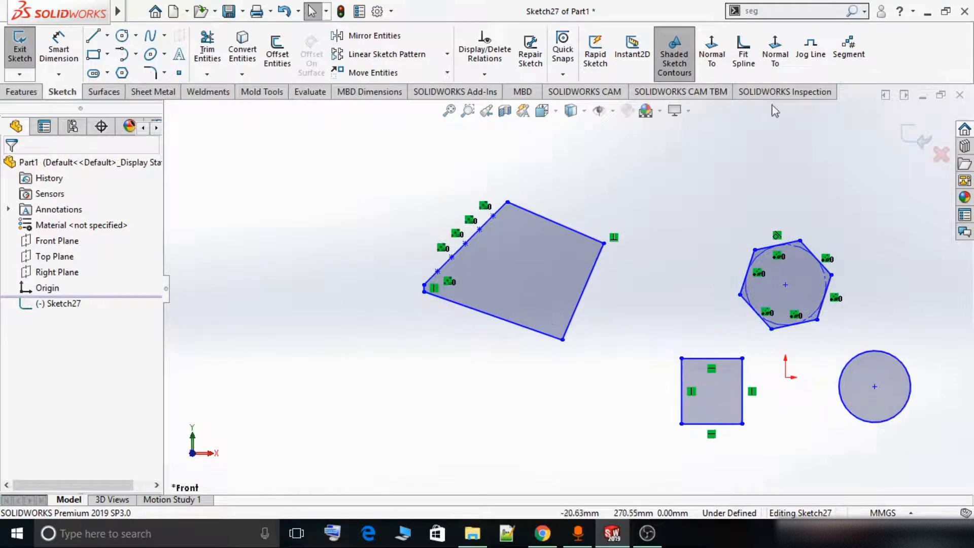
pyautogui.click(848, 48)
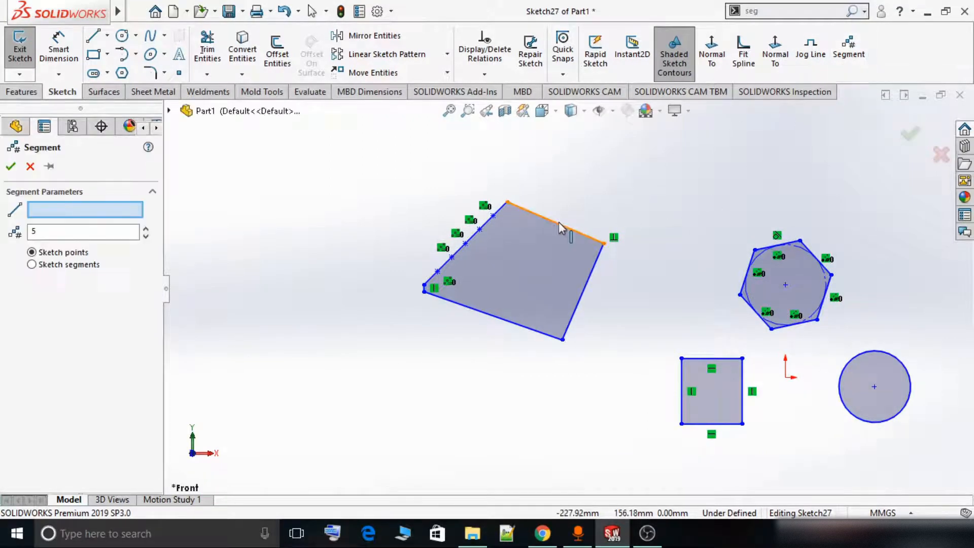
pyautogui.click(578, 233)
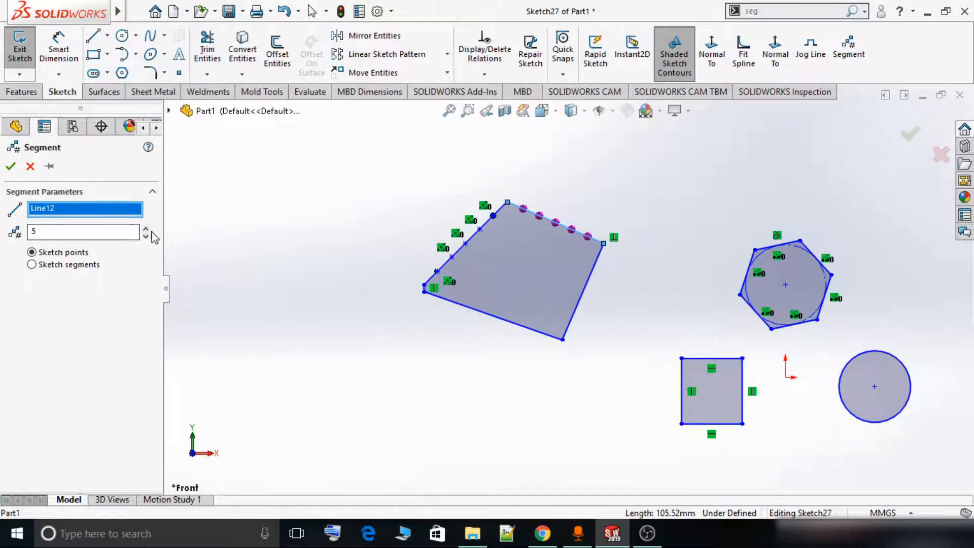
pyautogui.click(146, 236)
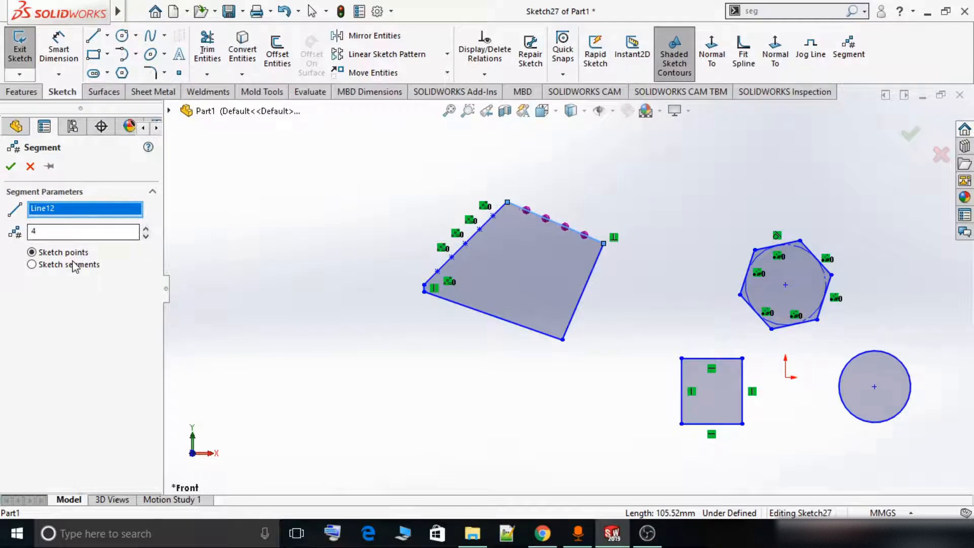
pyautogui.click(10, 166)
# - Examine the individual line segments along the profile's upper-right edge and their existing relations
pyautogui.scroll(2, 561, 285)
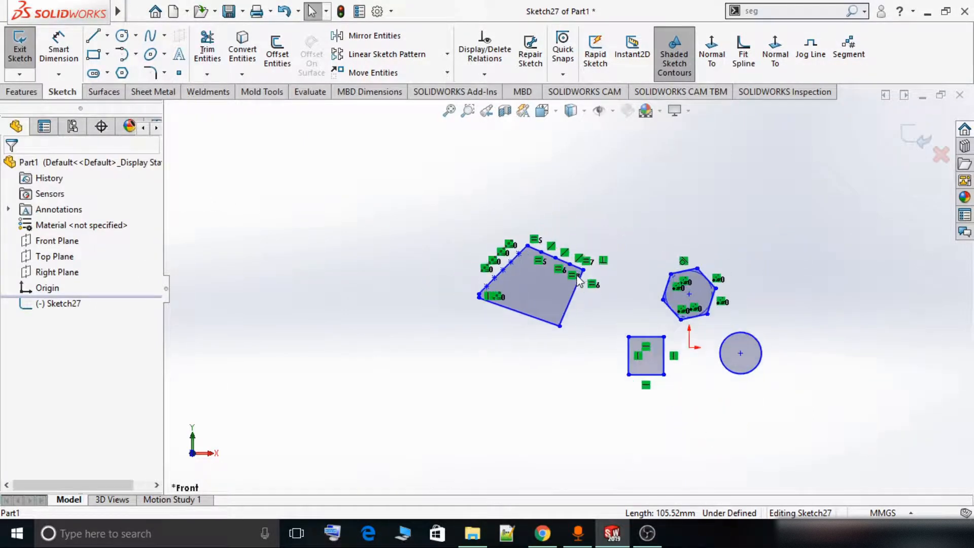
pyautogui.scroll(-10, 551, 240)
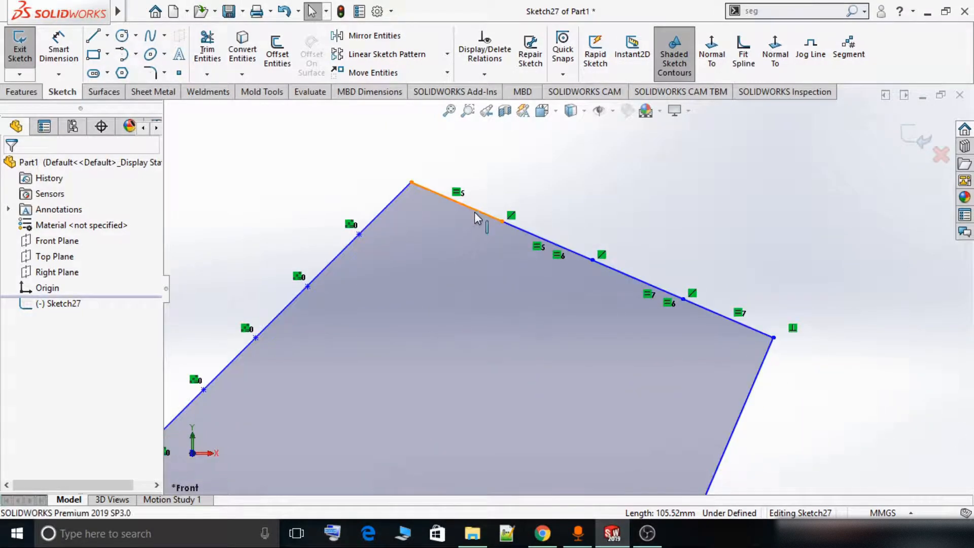
pyautogui.click(494, 217)
pyautogui.click(550, 248)
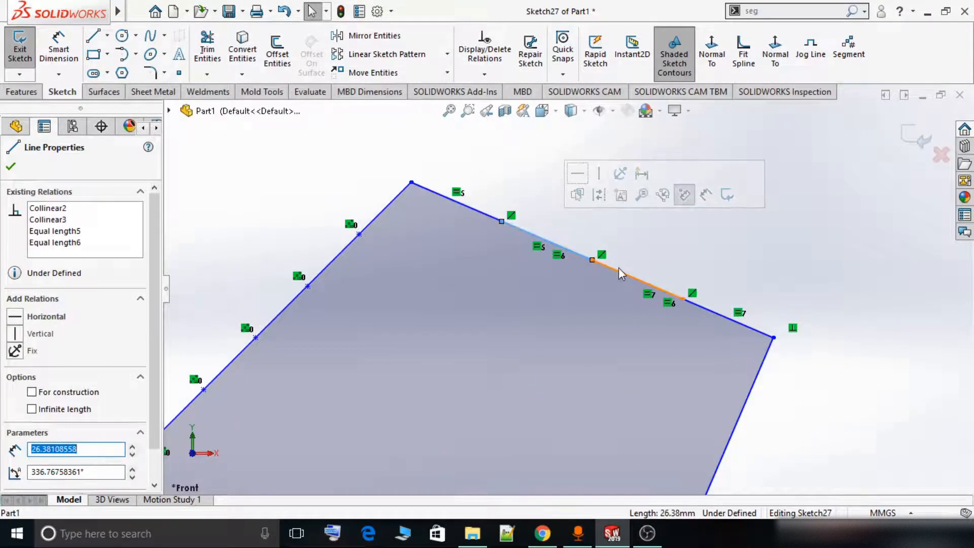
pyautogui.click(710, 310)
pyautogui.scroll(8, 616, 197)
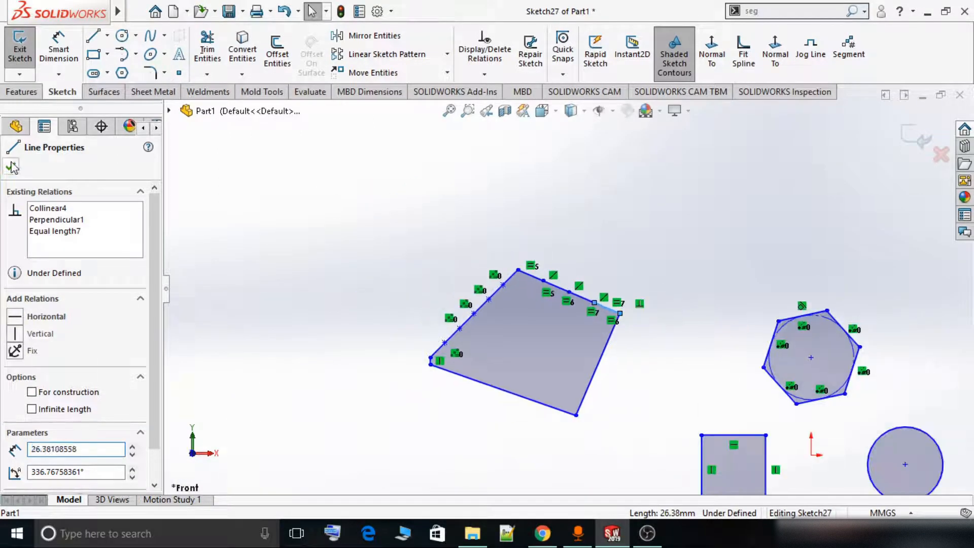
pyautogui.click(453, 251)
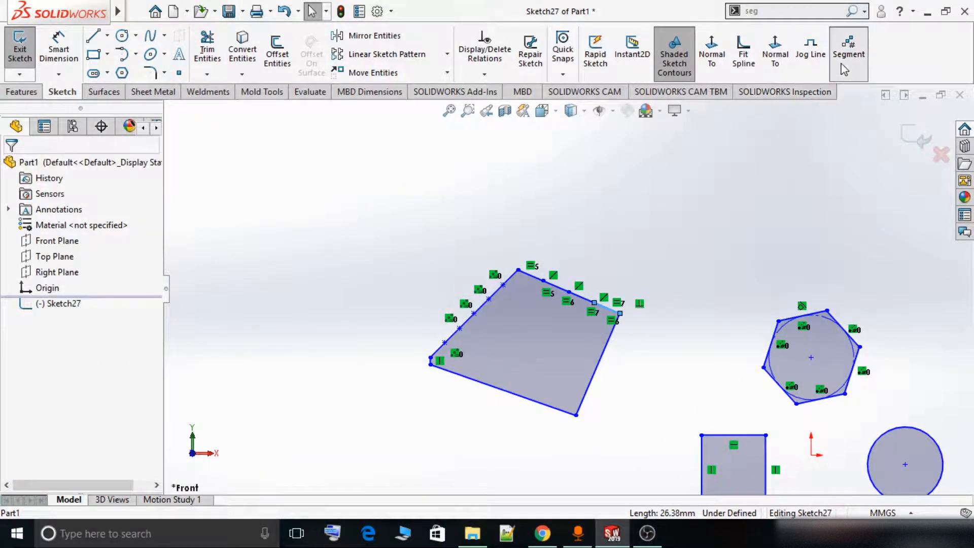
# - Place 6 equidistant sketch points around the circle with the Segment tool
pyautogui.click(848, 48)
pyautogui.scroll(2, 406, 218)
pyautogui.scroll(-5, 664, 406)
pyautogui.scroll(3, 583, 284)
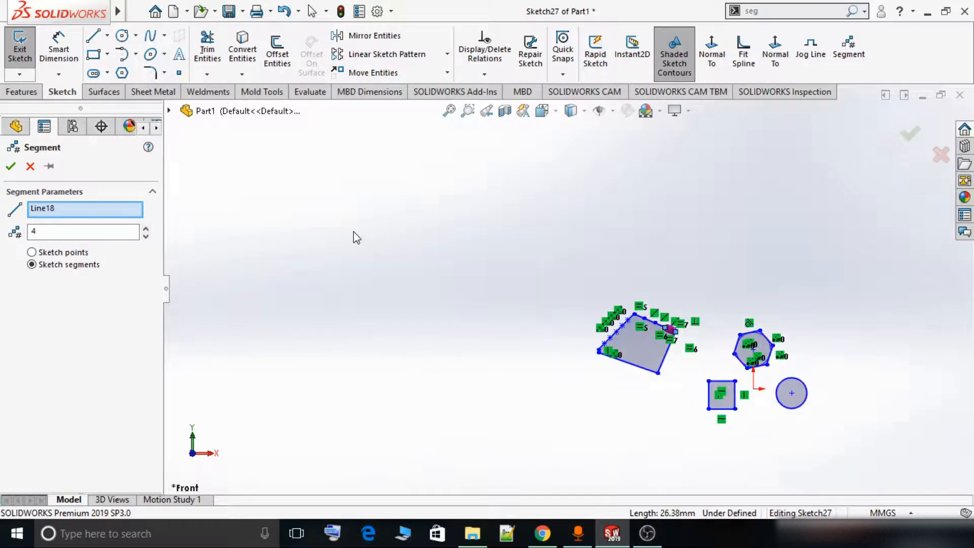
pyautogui.scroll(-2, 821, 415)
pyautogui.scroll(-2, 696, 384)
pyautogui.scroll(-1, 696, 384)
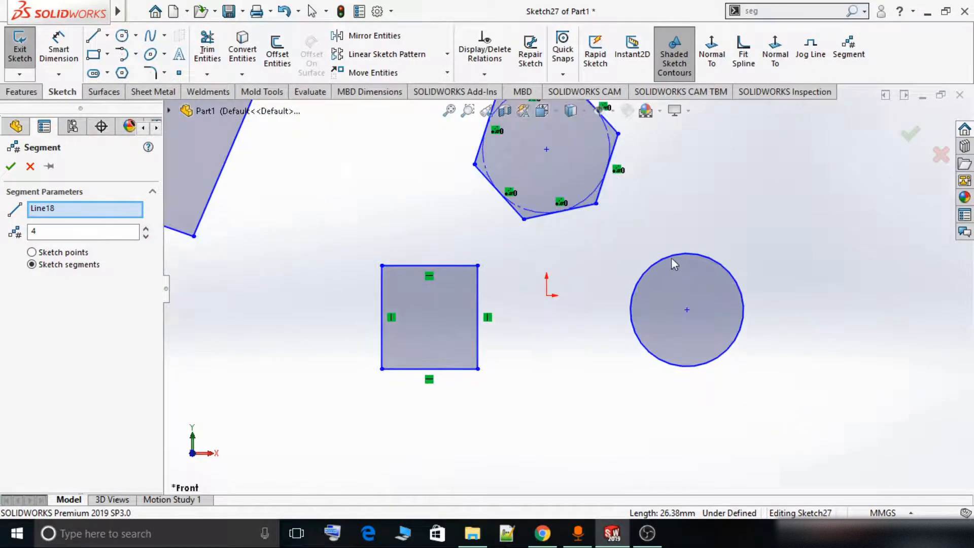
pyautogui.click(671, 258)
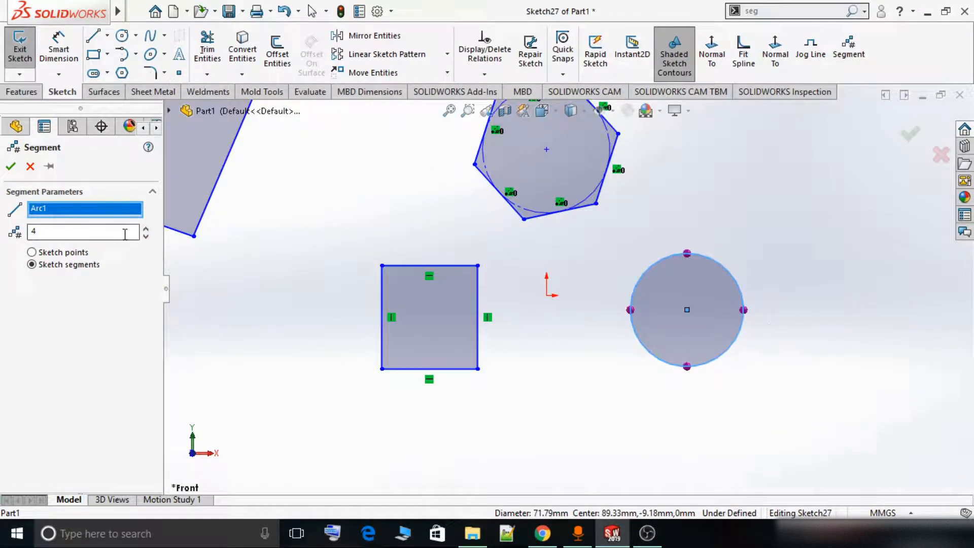
pyautogui.click(146, 235)
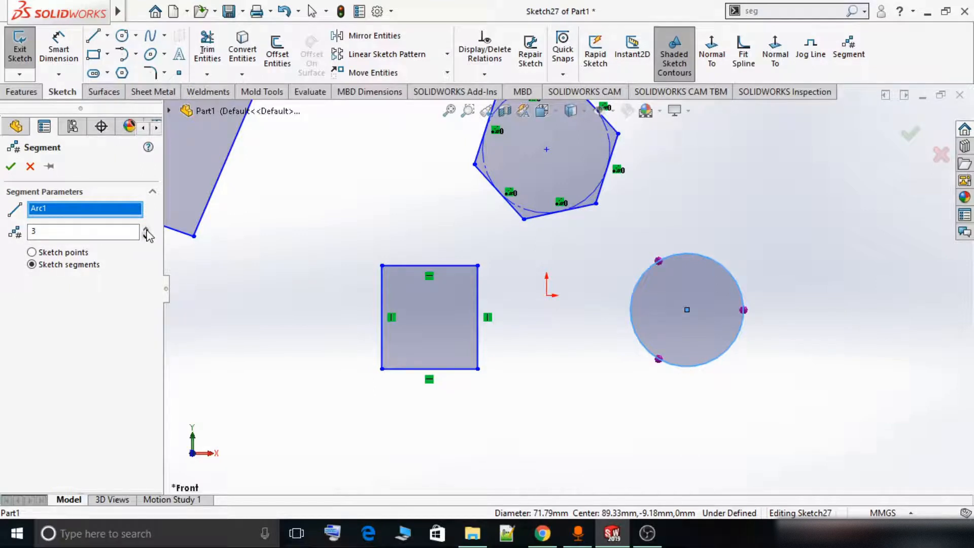
pyautogui.click(146, 230)
pyautogui.click(146, 229)
pyautogui.click(146, 230)
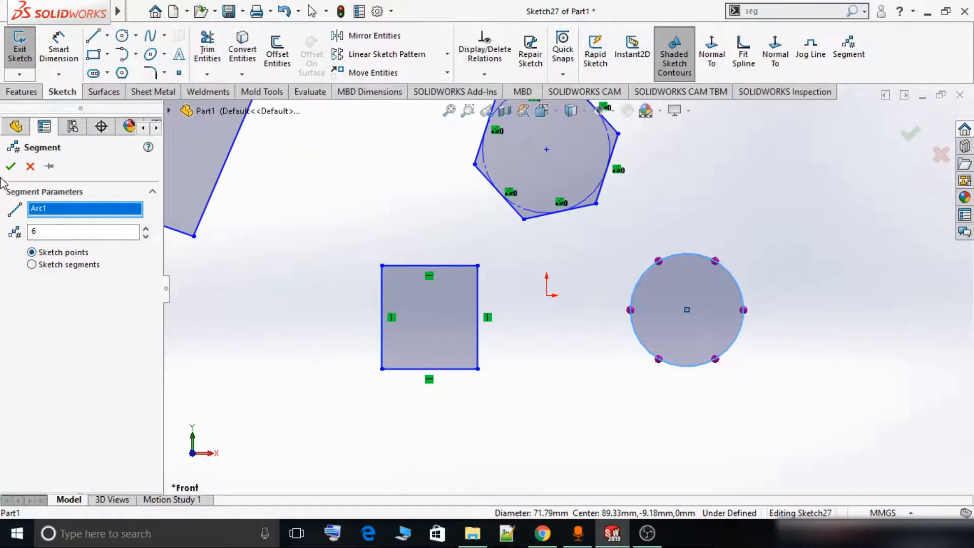
pyautogui.click(10, 166)
# - Inspect the sketch points around the circle and the existing relation of one of them
pyautogui.scroll(3, 644, 320)
pyautogui.scroll(-2, 635, 306)
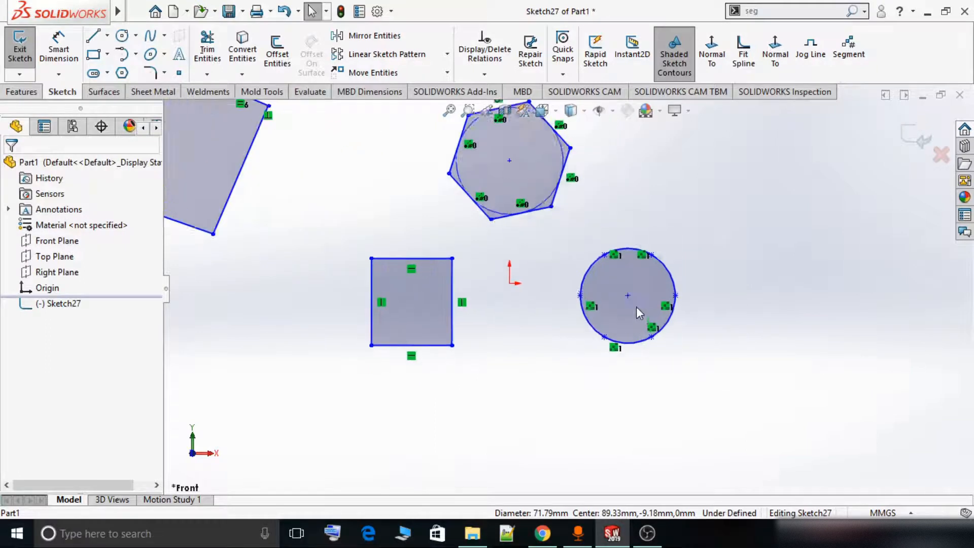
pyautogui.scroll(-4, 636, 307)
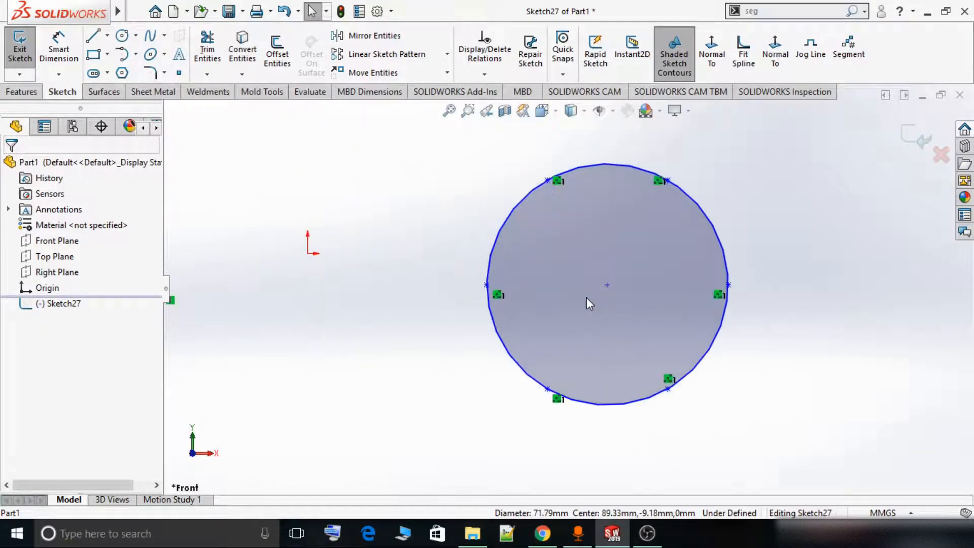
pyautogui.click(480, 287)
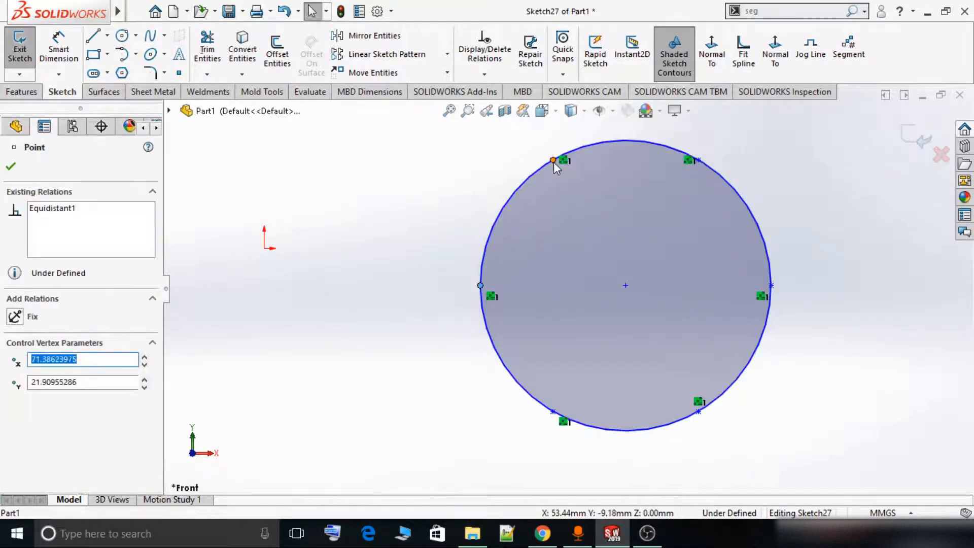
pyautogui.click(197, 274)
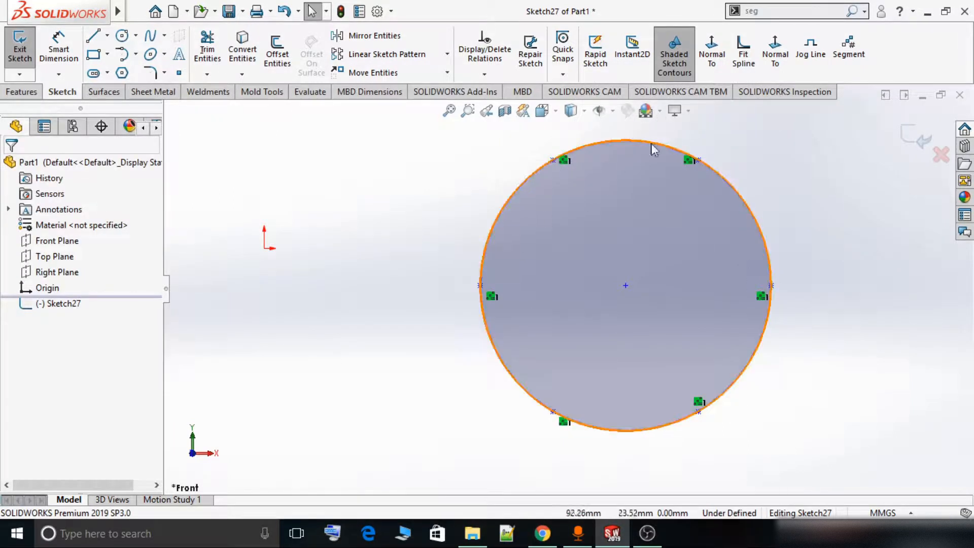
# - Split the circle into 8 equal sketch segments with the Segment tool, accepting deletion of its equidistant relation
pyautogui.click(848, 46)
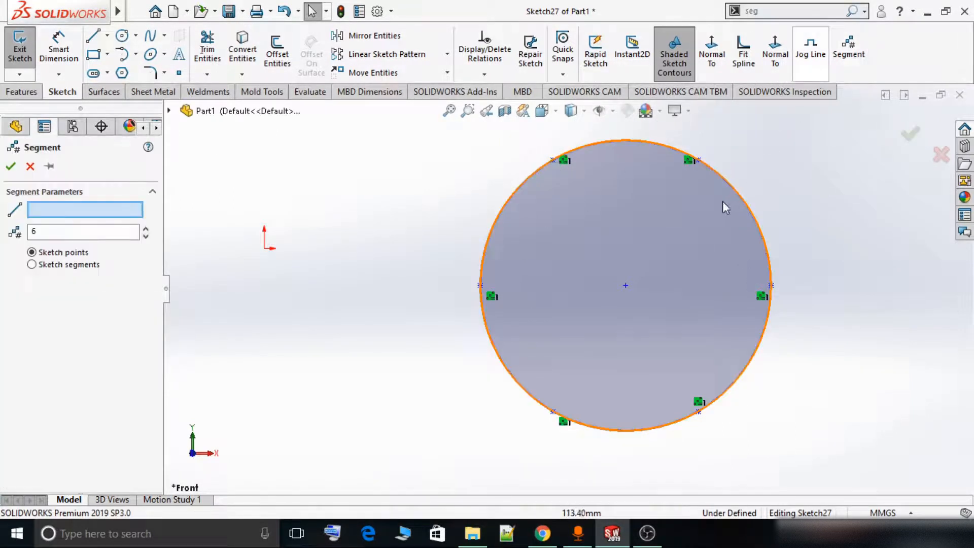
pyautogui.click(600, 144)
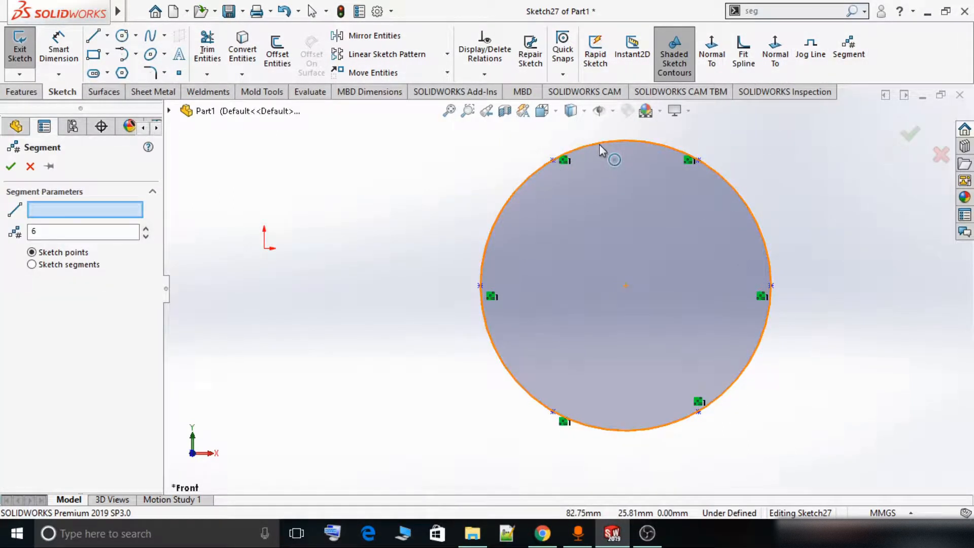
pyautogui.click(67, 264)
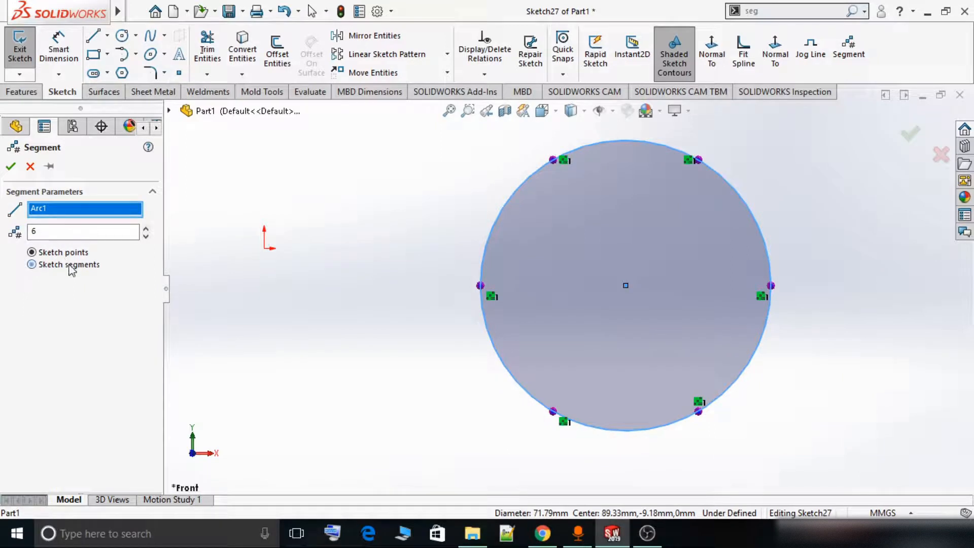
pyautogui.click(146, 228)
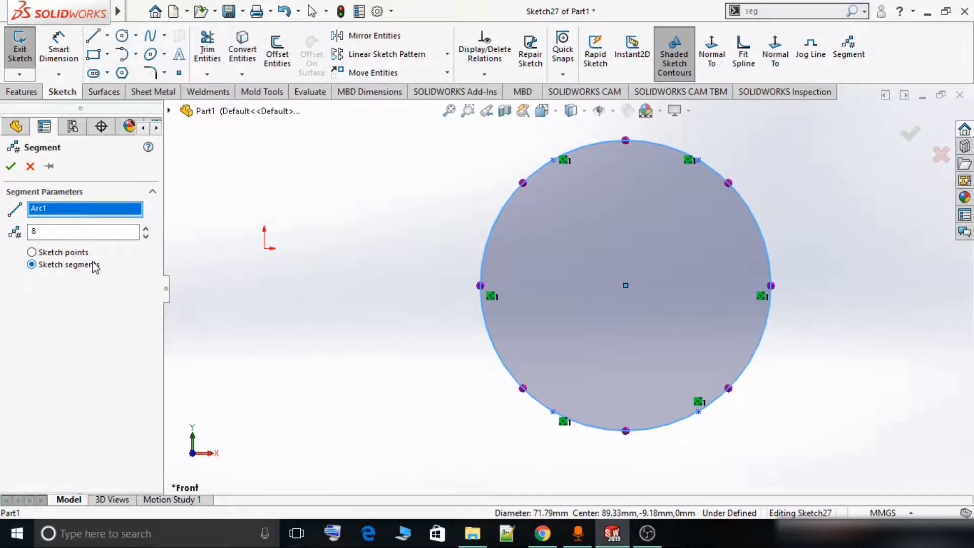
pyautogui.click(10, 166)
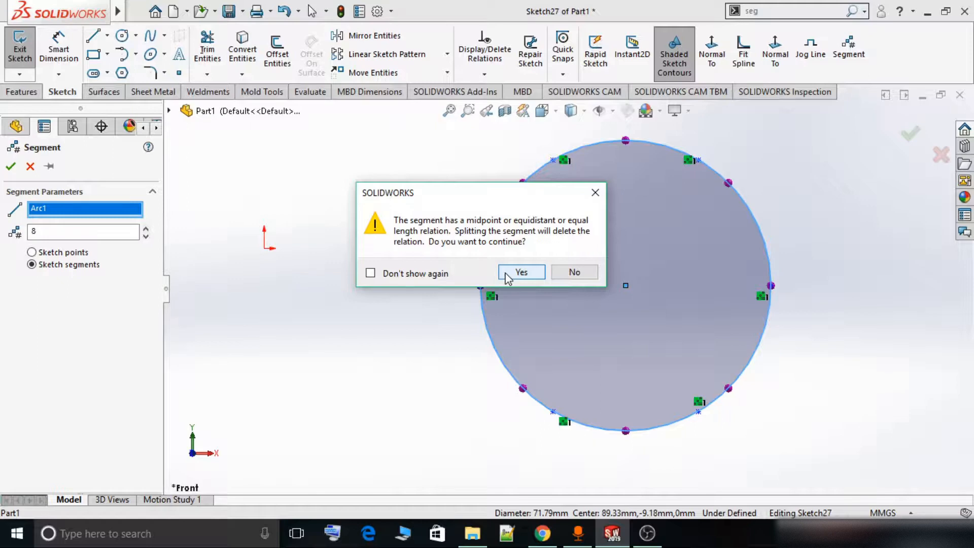
pyautogui.click(521, 276)
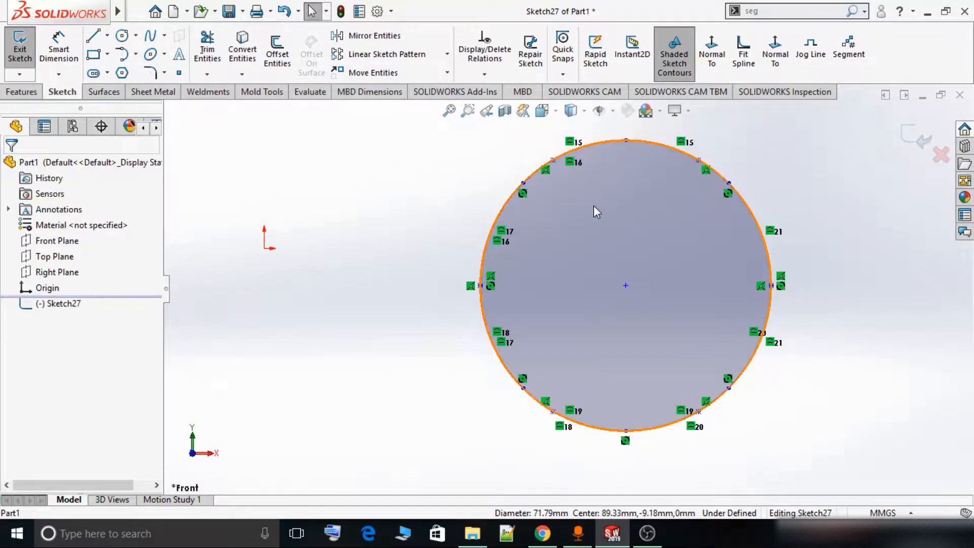
# - Examine the individual arc segments around the circle and their relations, and review the whole sketch
pyautogui.click(612, 147)
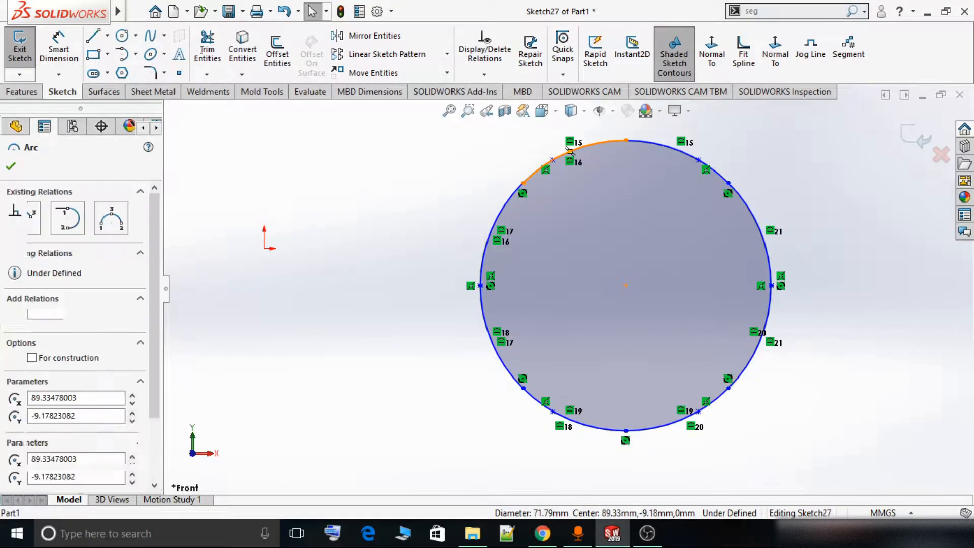
pyautogui.click(509, 202)
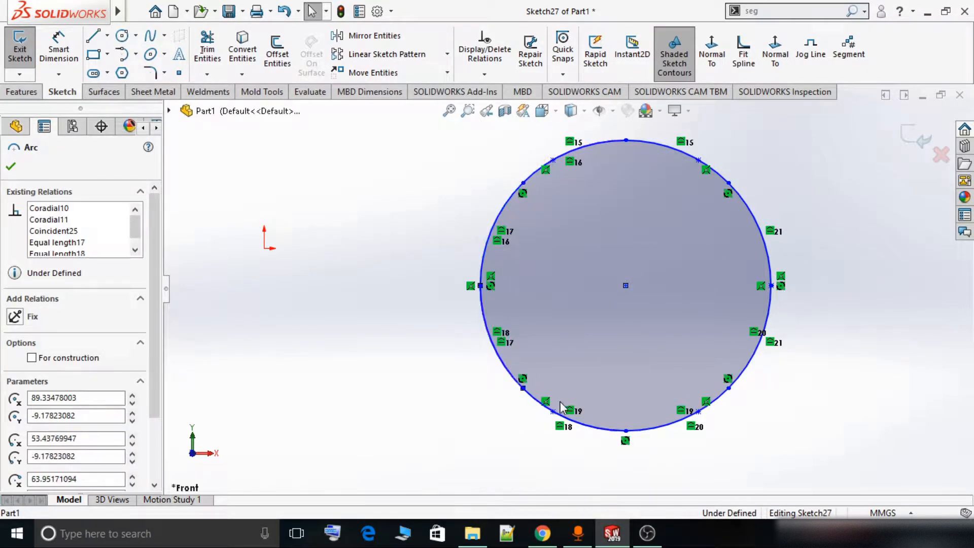
pyautogui.click(583, 426)
pyautogui.click(661, 426)
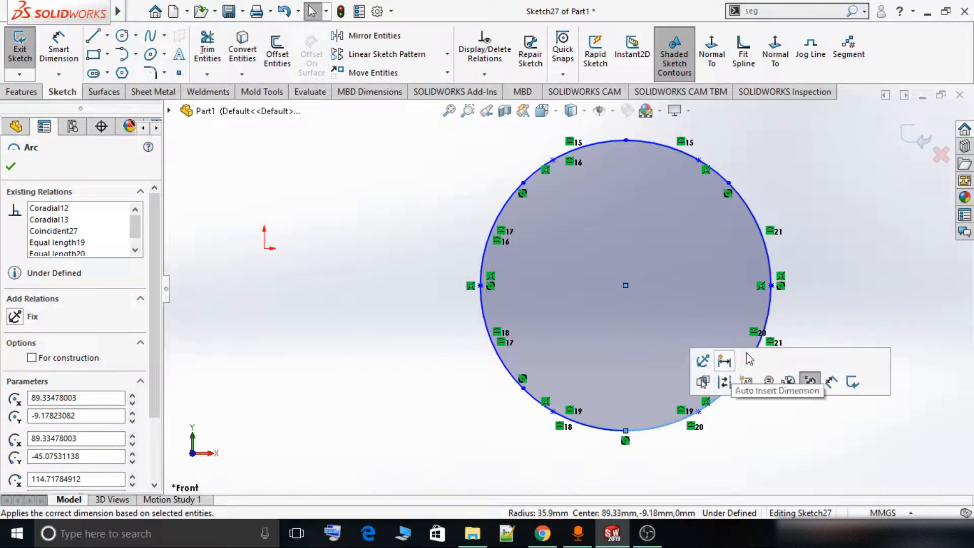
pyautogui.click(801, 315)
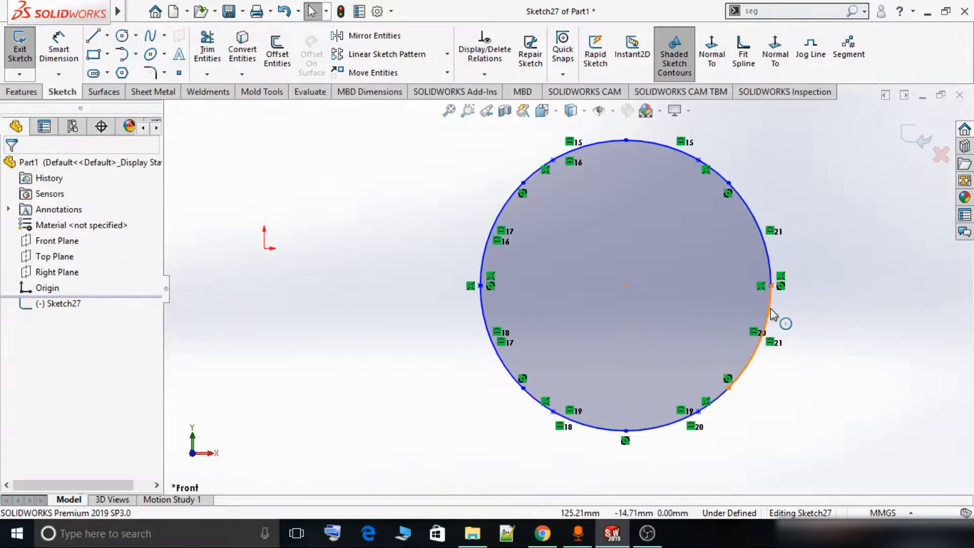
pyautogui.click(767, 251)
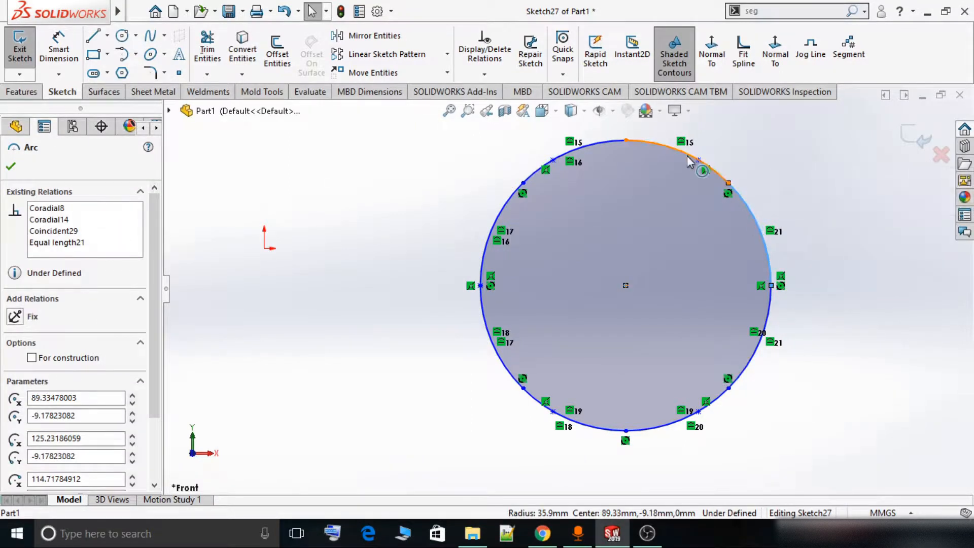
pyautogui.click(657, 147)
pyautogui.click(583, 147)
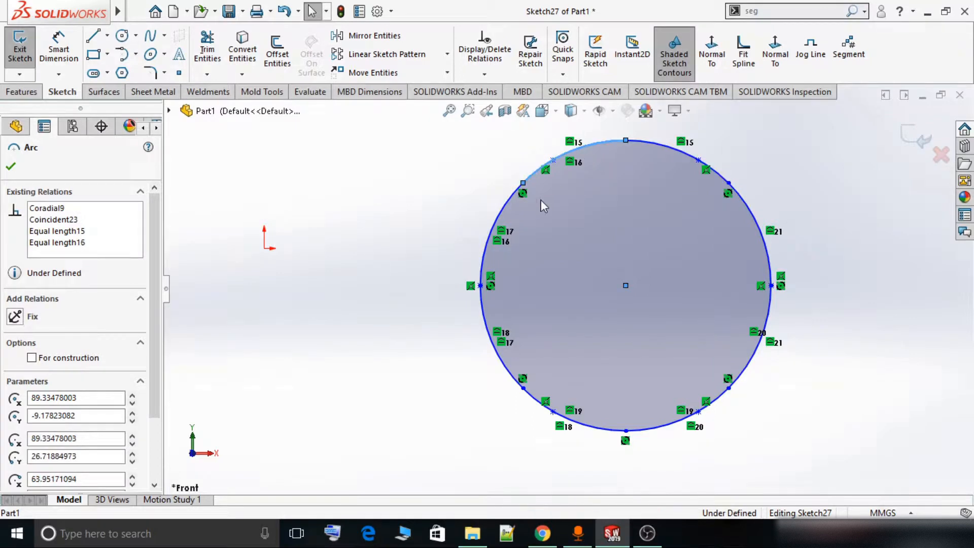
pyautogui.click(501, 208)
pyautogui.click(486, 325)
pyautogui.scroll(-3, 730, 351)
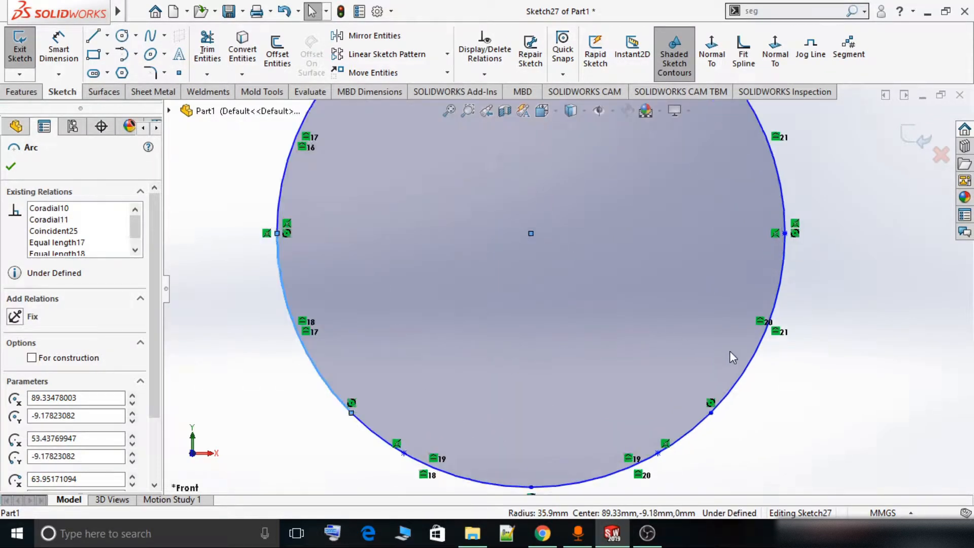
pyautogui.scroll(9, 730, 351)
pyautogui.scroll(3, 811, 334)
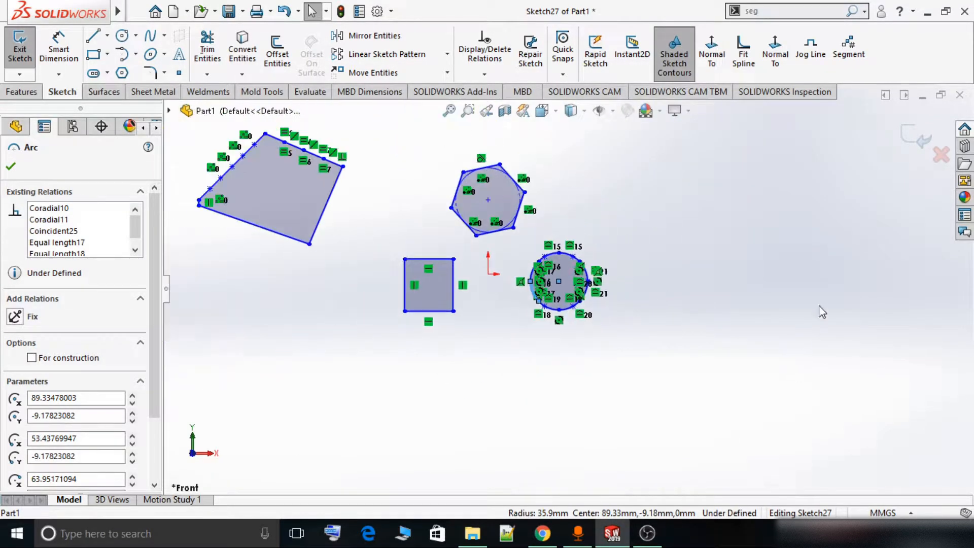
pyautogui.scroll(3, 882, 333)
pyautogui.scroll(-2, 370, 182)
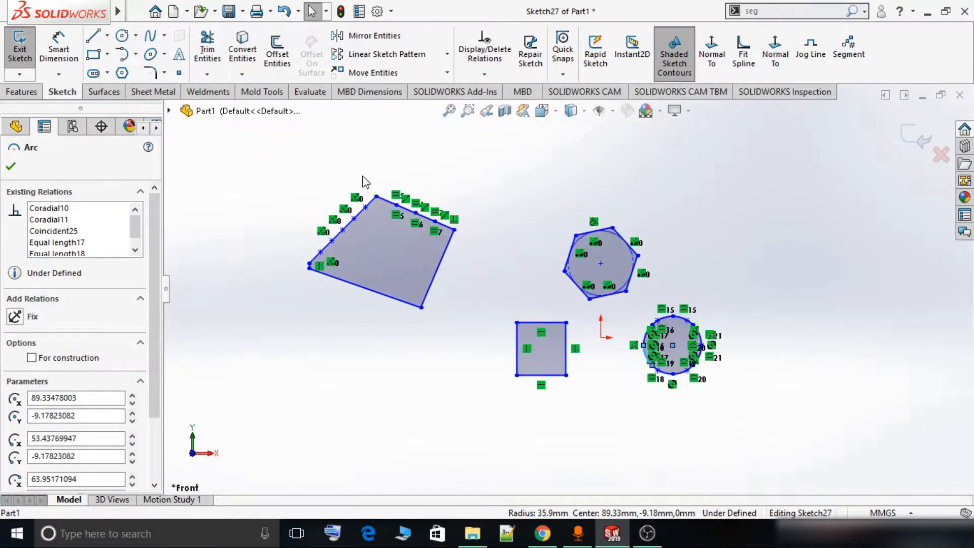
pyautogui.scroll(-1, 636, 361)
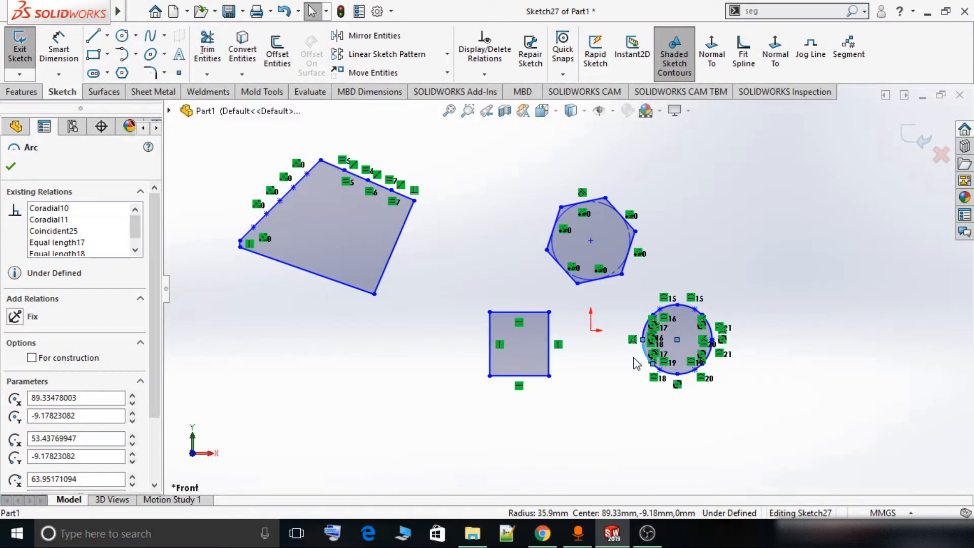